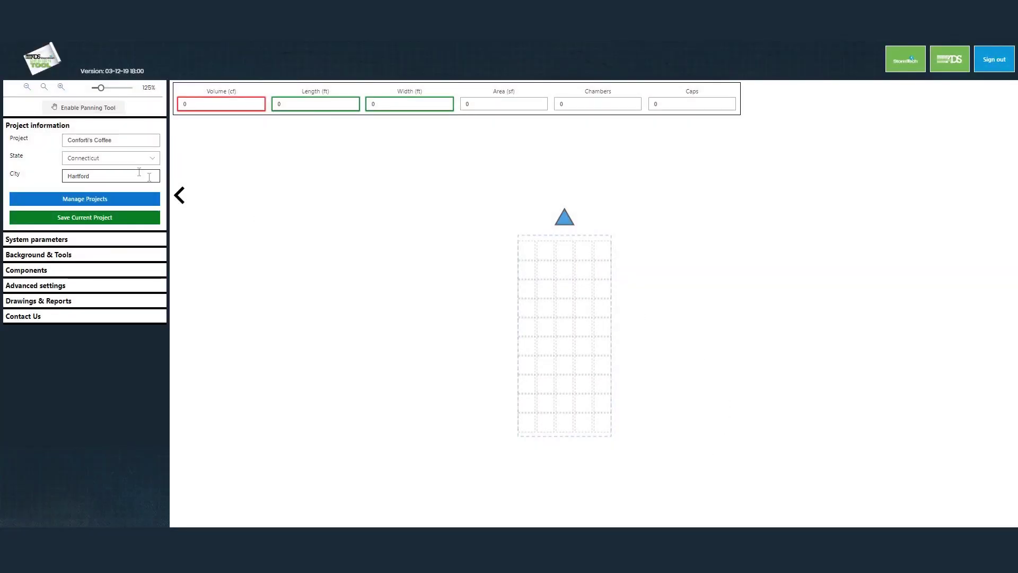
Enter 12500 cf storage, 135 by 35 ft available area and 1160 ft base stone elevation
left_click(68, 239)
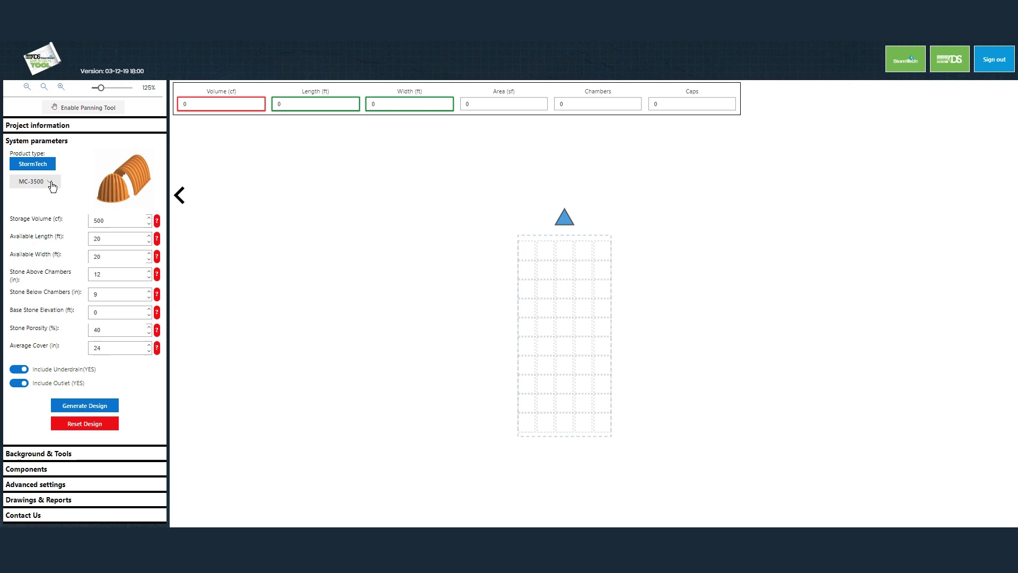
double_click(107, 218)
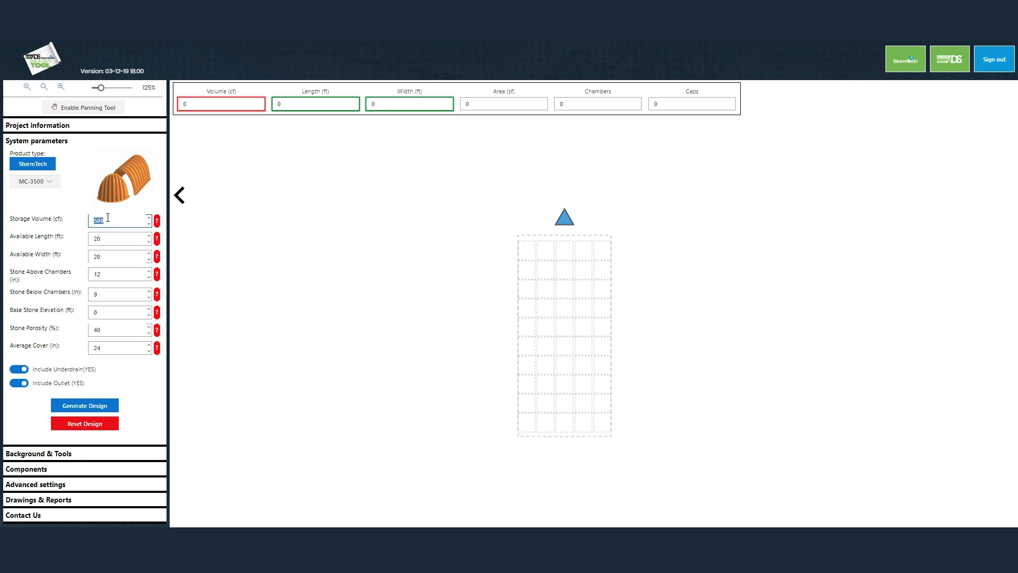
type("125")
double_click(115, 256)
type("35")
double_click(107, 313)
type("116")
Generate the design, replacing the old one, giving 64 chambers, 8 caps and 12777.22 cf
left_click(86, 408)
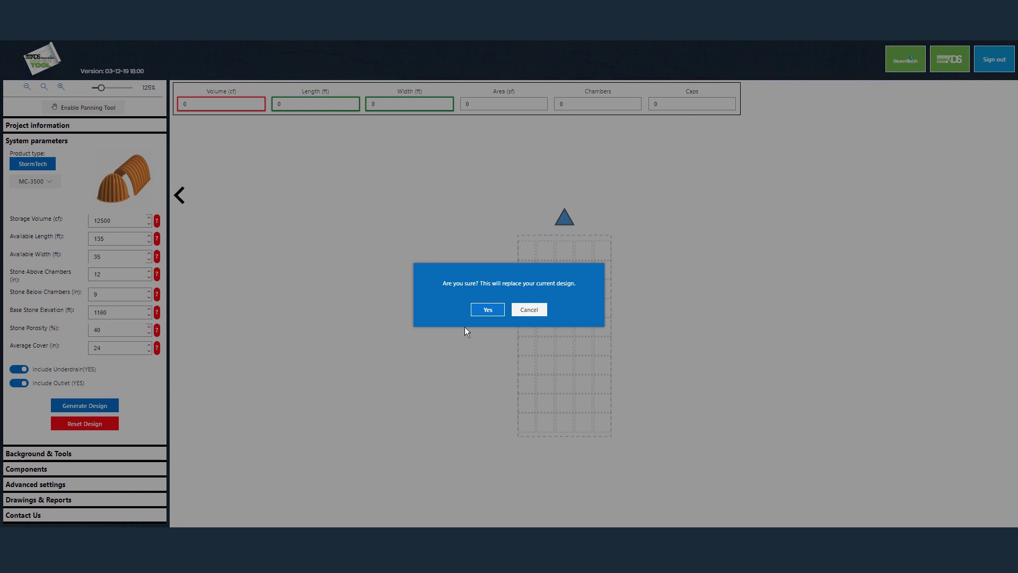
left_click(487, 310)
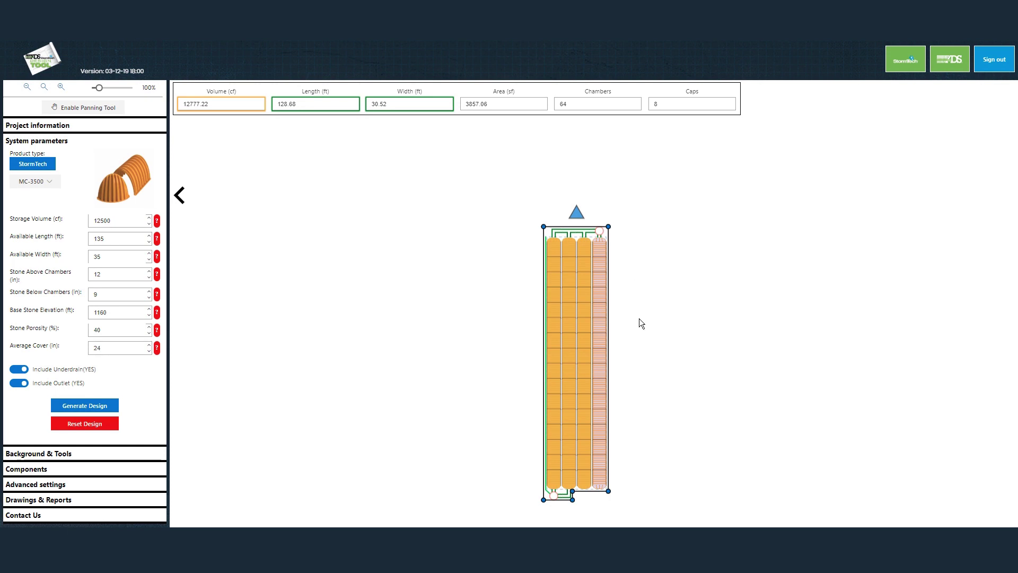
left_click_drag(638, 318, 591, 291)
scroll(583, 289, "down", 1)
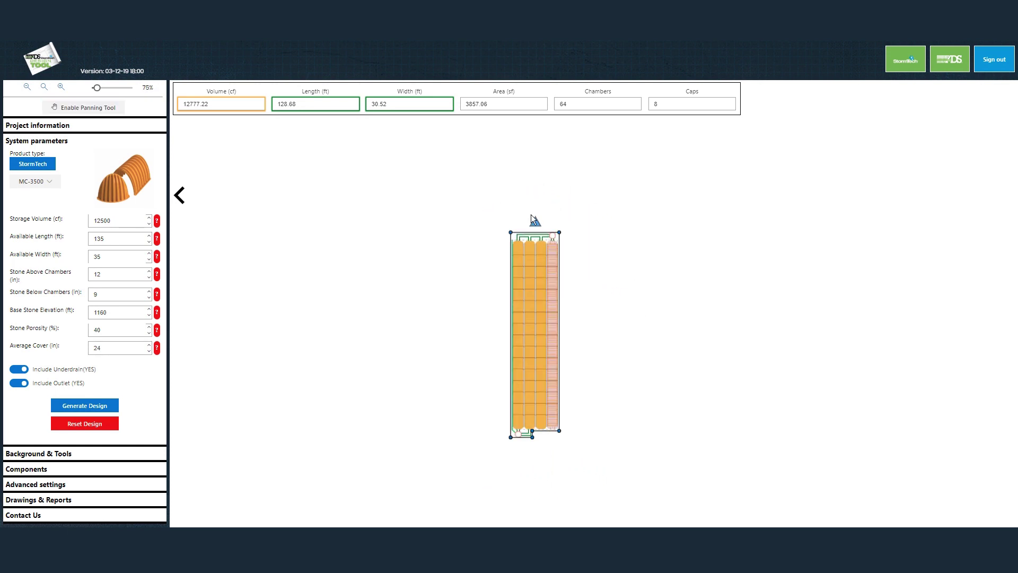
scroll(537, 222, "up", 2)
scroll(542, 228, "down", 2)
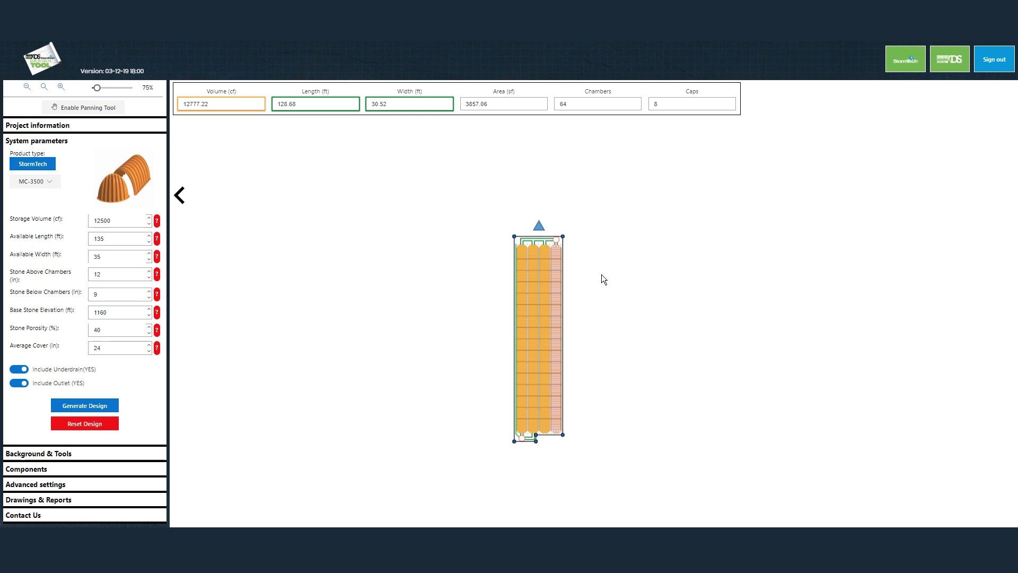
key("space")
mouse_move(602, 277)
left_mouse_down()
mouse_move(580, 261)
mouse_move(494, 258)
mouse_move(545, 270)
mouse_move(634, 263)
mouse_move(668, 284)
mouse_move(529, 286)
mouse_move(627, 270)
mouse_move(620, 280)
mouse_move(568, 260)
mouse_move(631, 261)
mouse_move(612, 269)
left_mouse_up()
key("space")
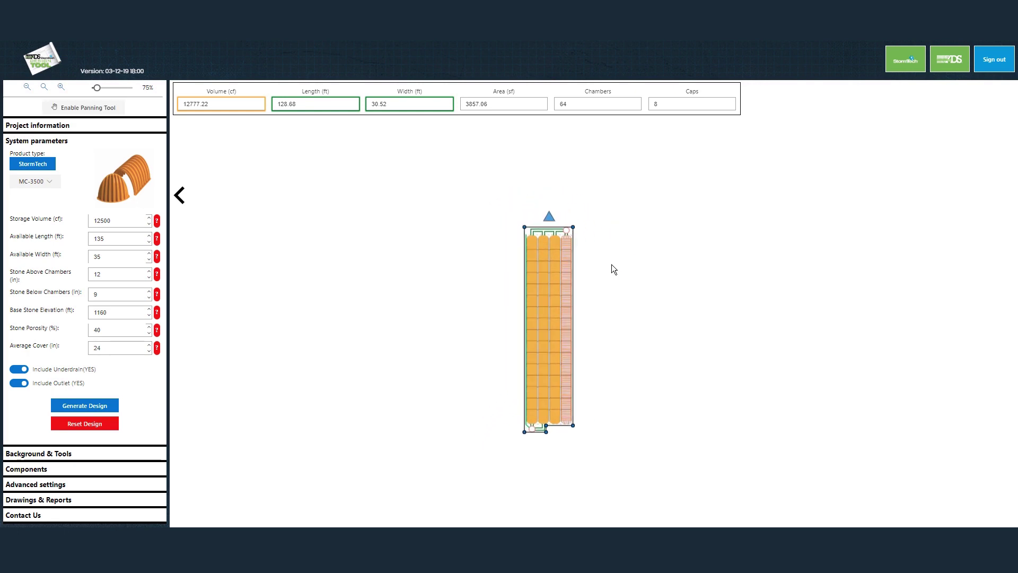
Move the chamber bed left and rotate it 90° so it runs horizontally
left_click(552, 217)
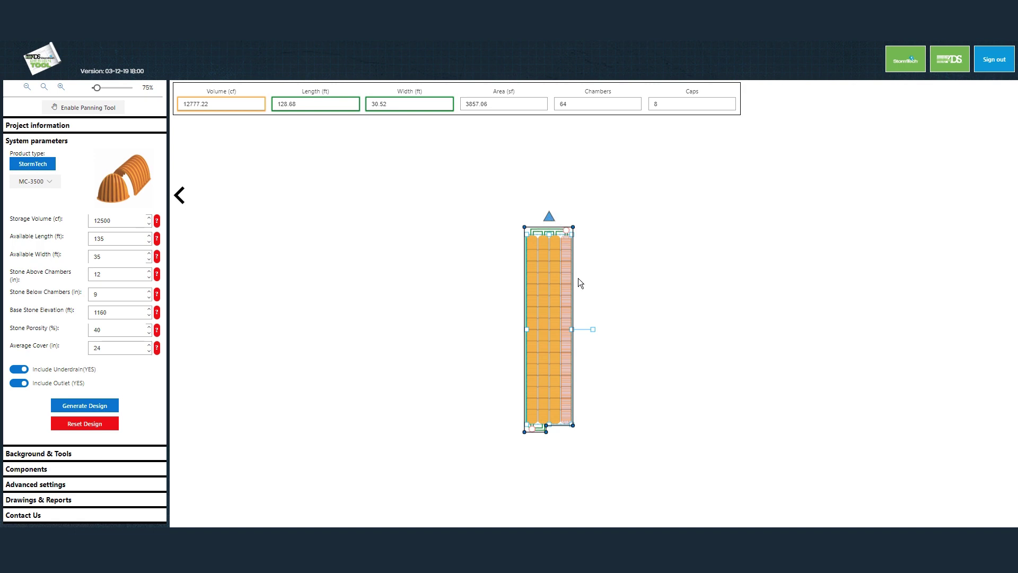
mouse_move(549, 218)
left_mouse_down()
mouse_move(482, 219)
mouse_move(545, 217)
left_mouse_up()
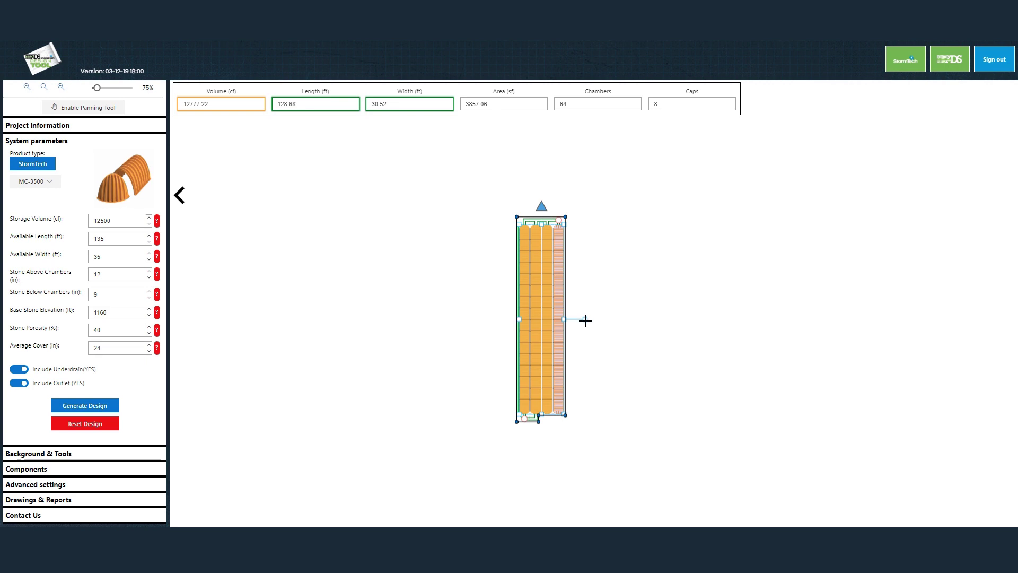
left_click_drag(585, 321, 541, 416)
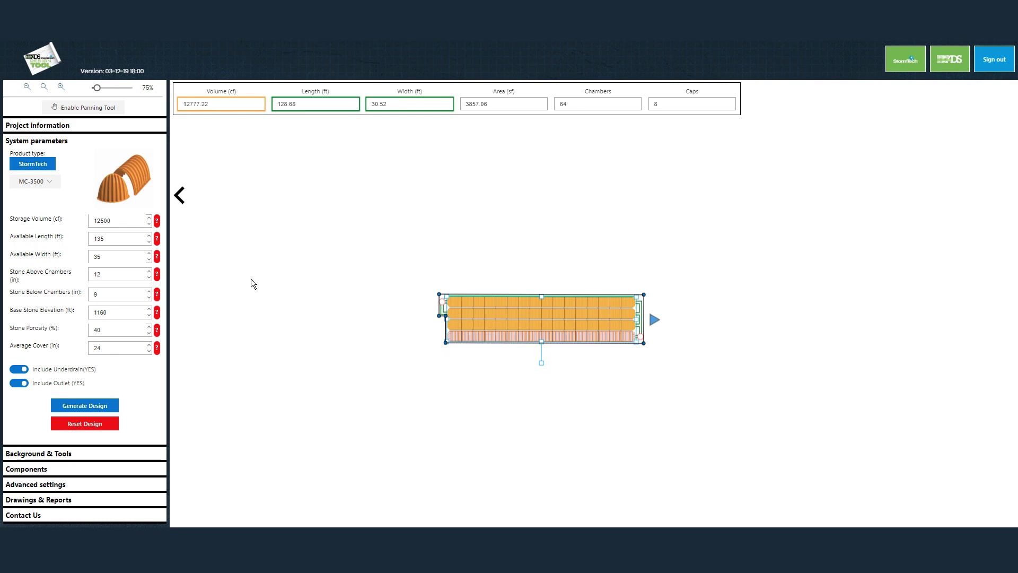
Import page 3 of Confortis Coffee 4-2-19.pdf as the background and shift it into view
left_click(68, 454)
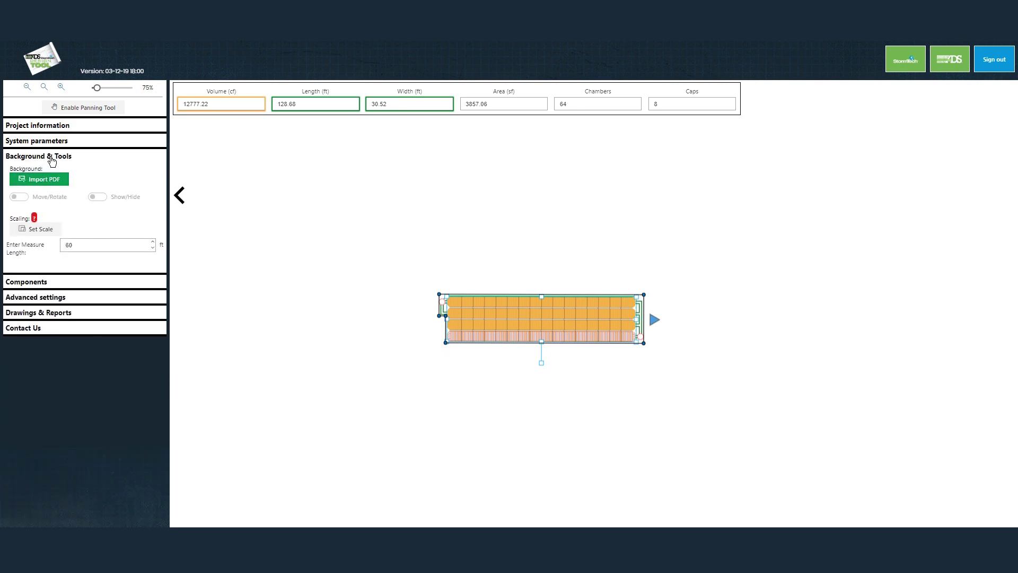
left_click(50, 180)
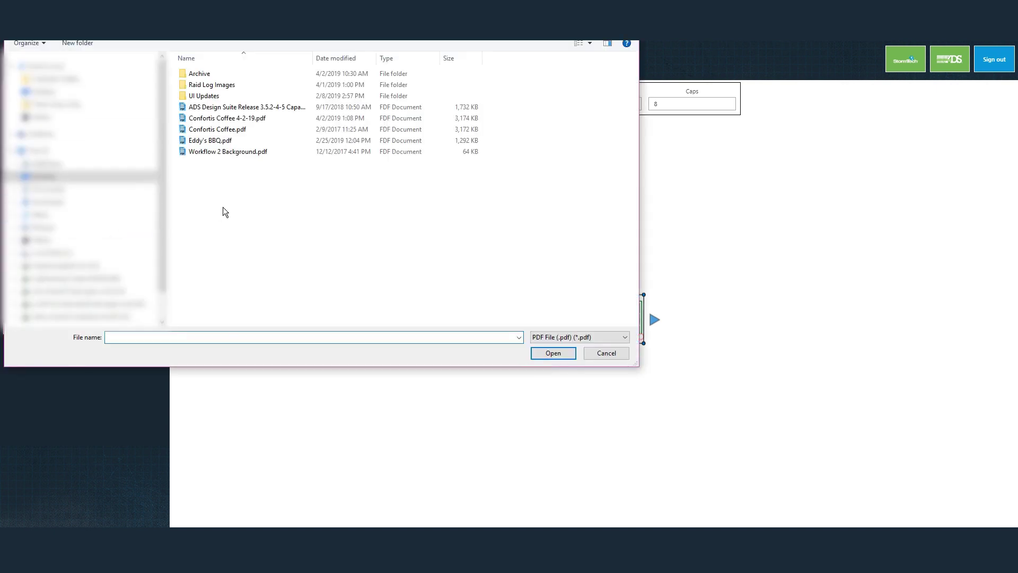
left_click(243, 121)
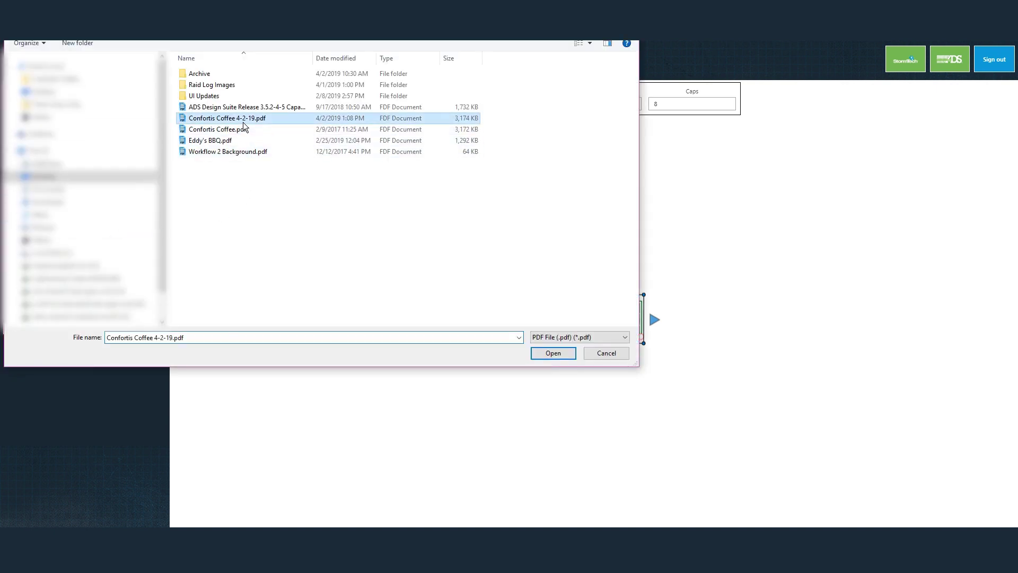
left_click(551, 354)
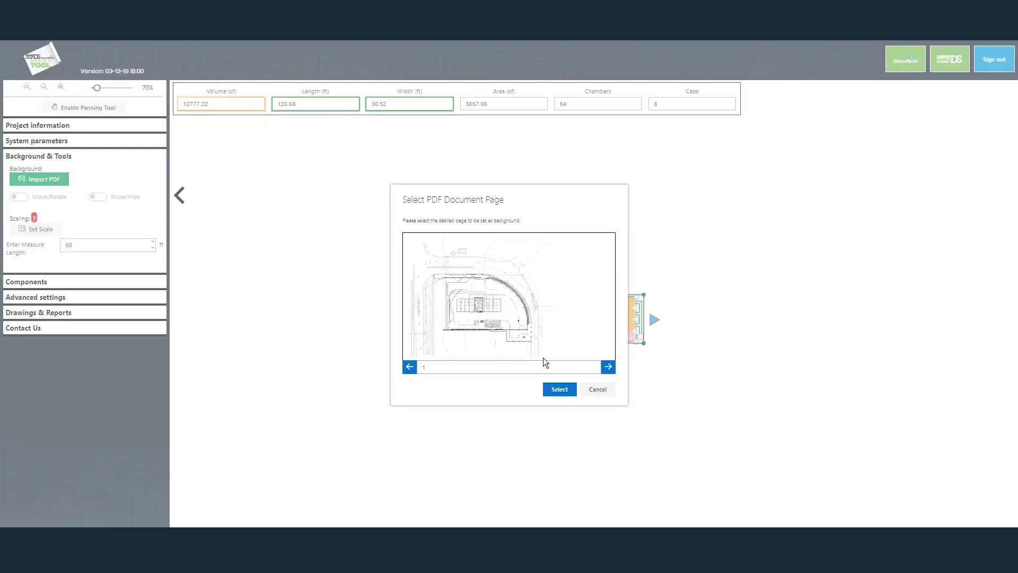
left_click(608, 366)
left_click(608, 367)
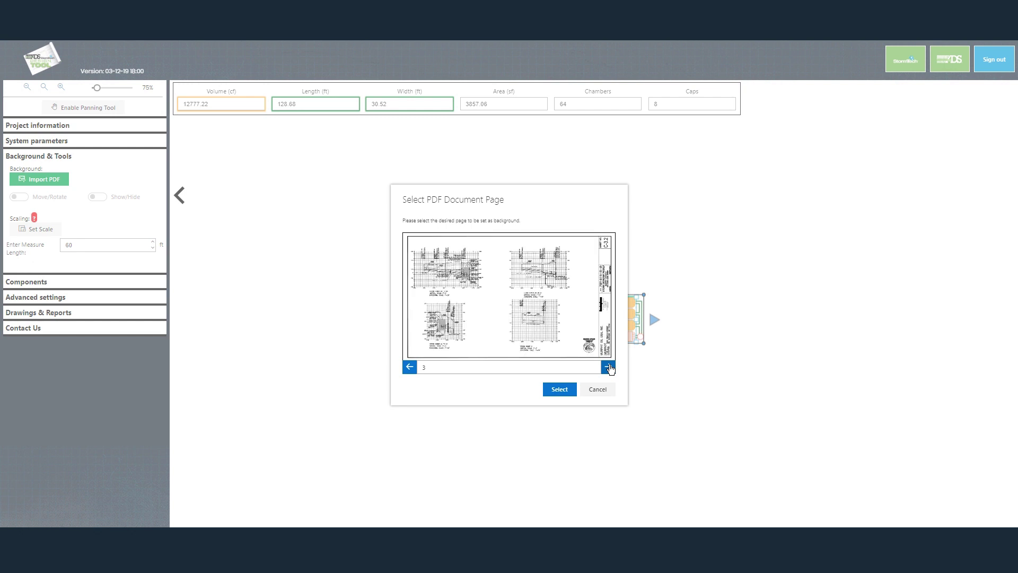
left_click(608, 367)
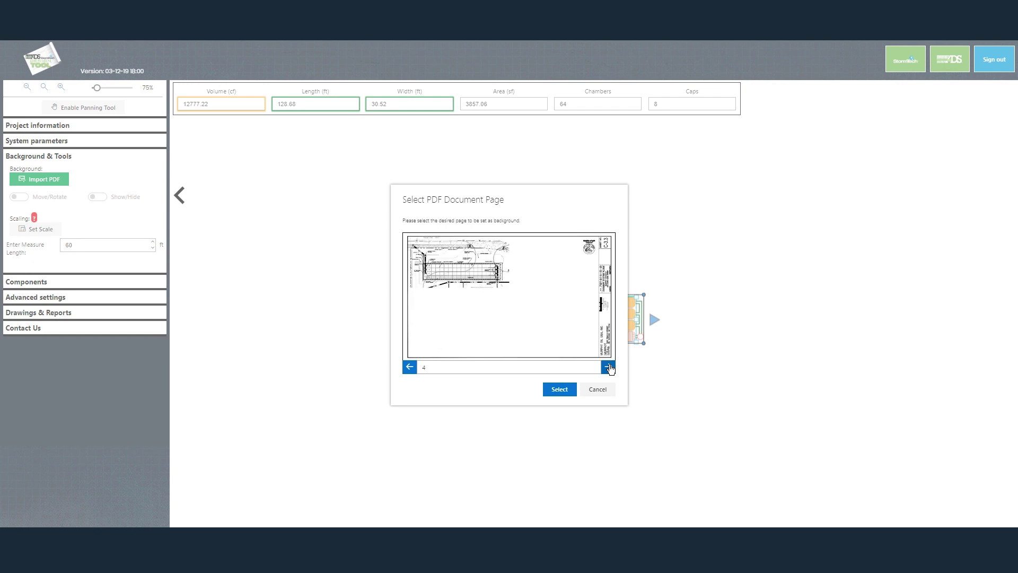
left_click(410, 367)
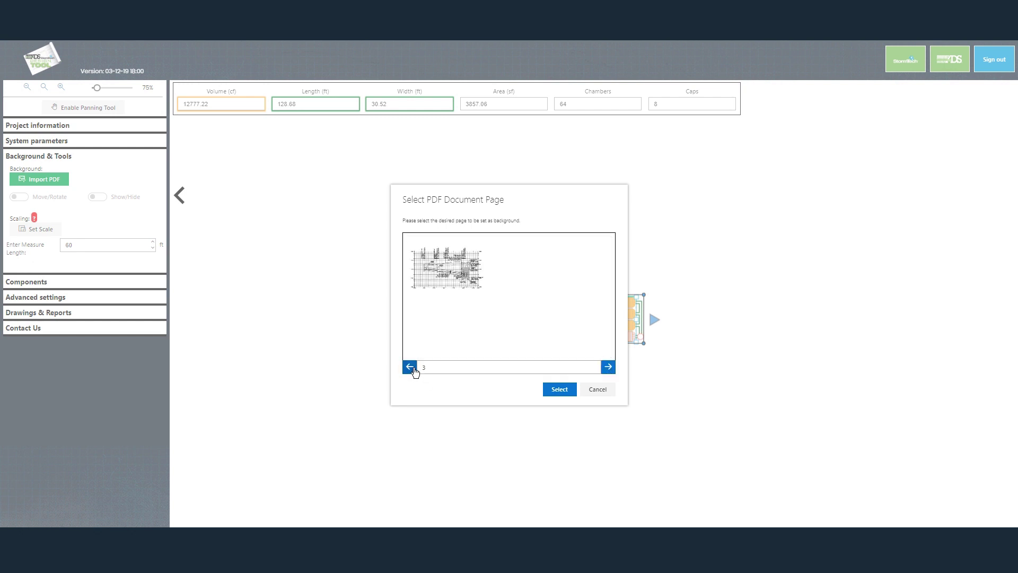
left_click(558, 393)
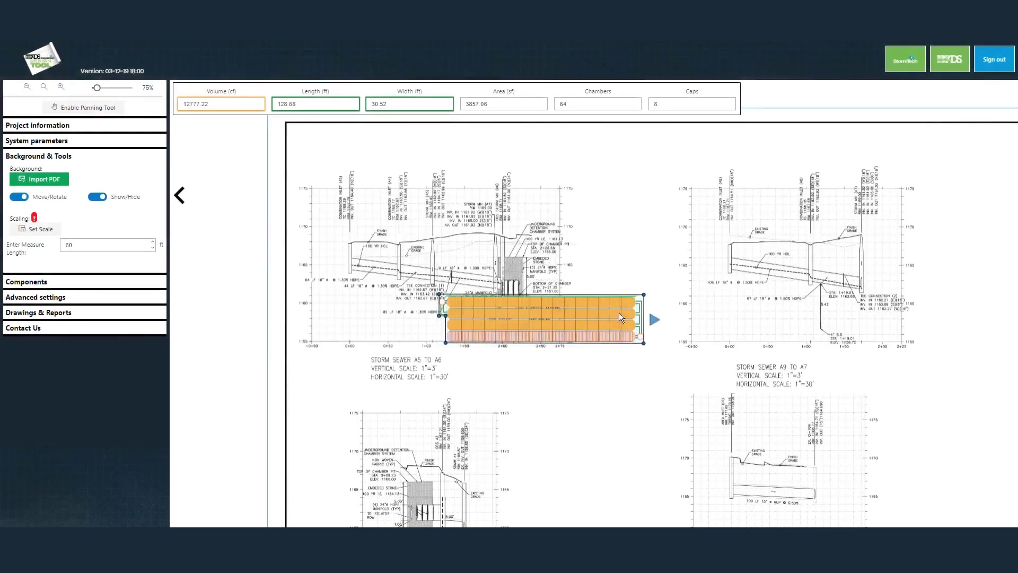
left_click_drag(682, 263, 585, 247)
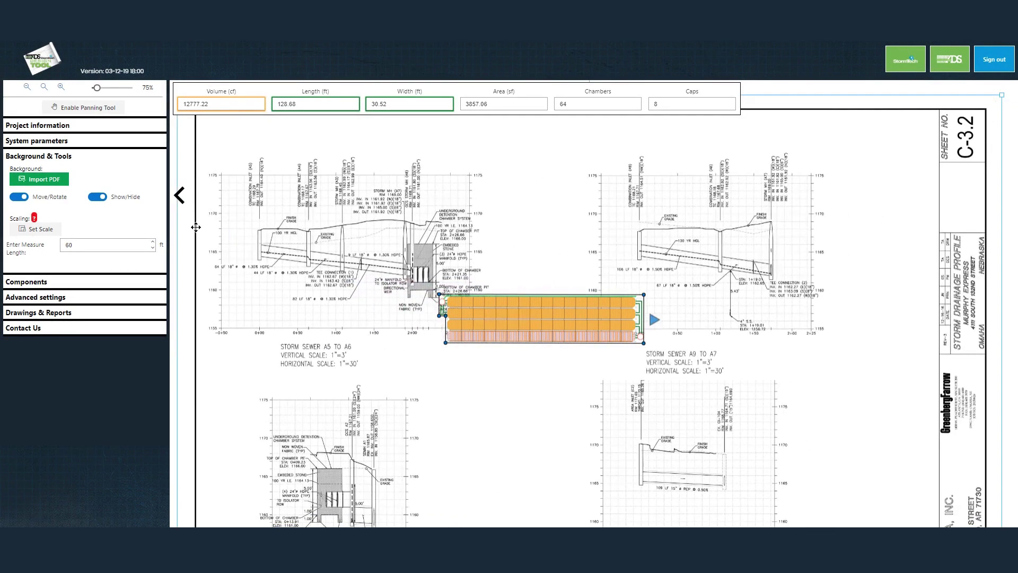
Replace the background with page 2, storm drainage sheet C-3.1, and nudge it into place
left_click(48, 180)
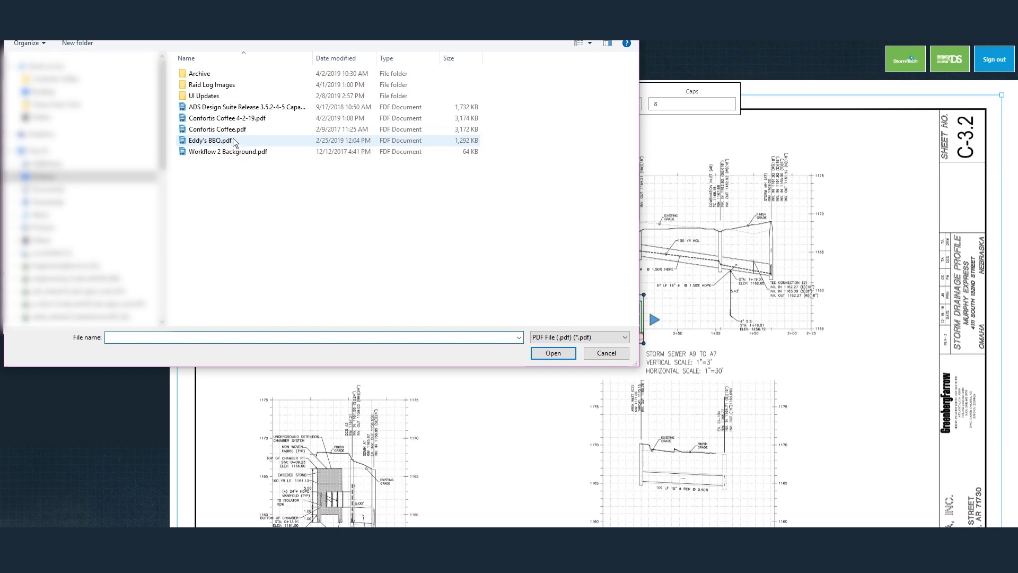
left_click(228, 118)
left_click(552, 353)
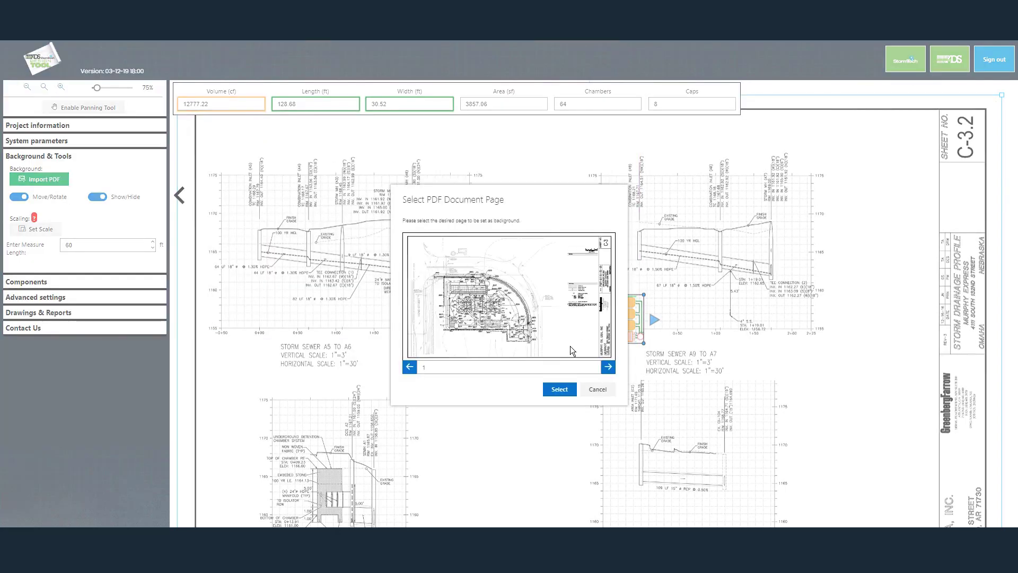
left_click(608, 366)
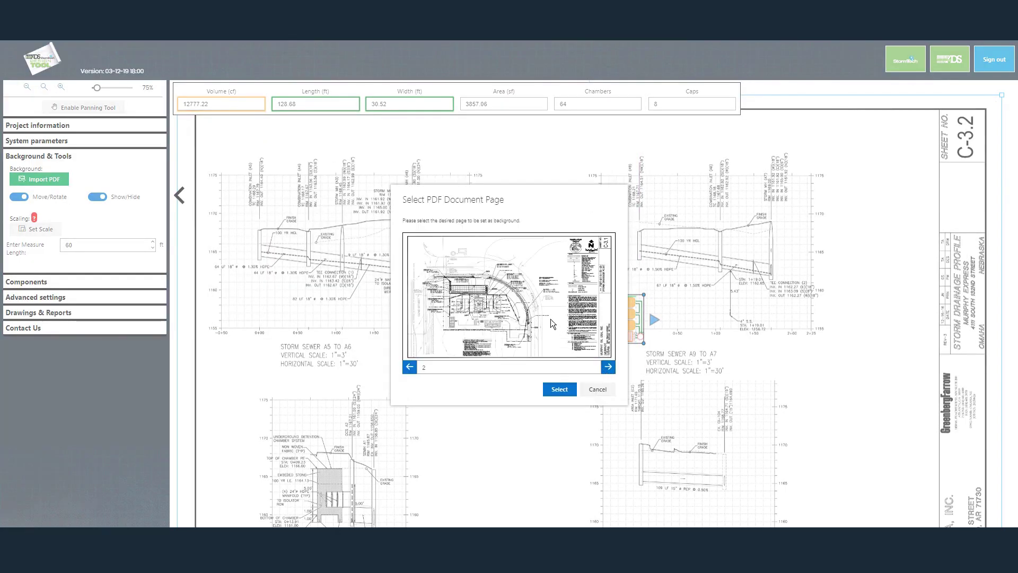
left_click(559, 390)
left_click_drag(721, 407, 677, 452)
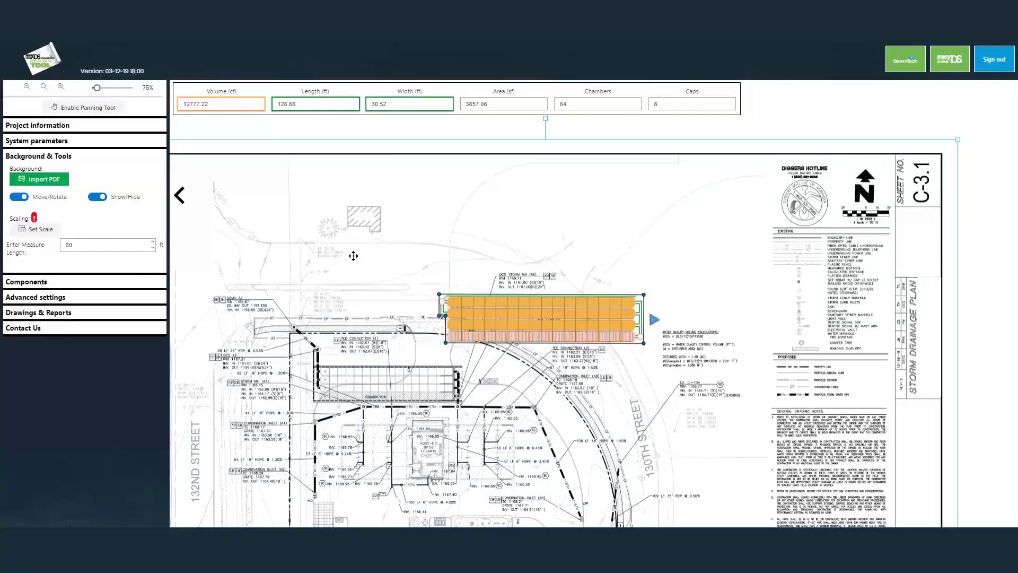
Calibrate the background by marking both scale bar ends and entering a 40 ft length
left_click(44, 235)
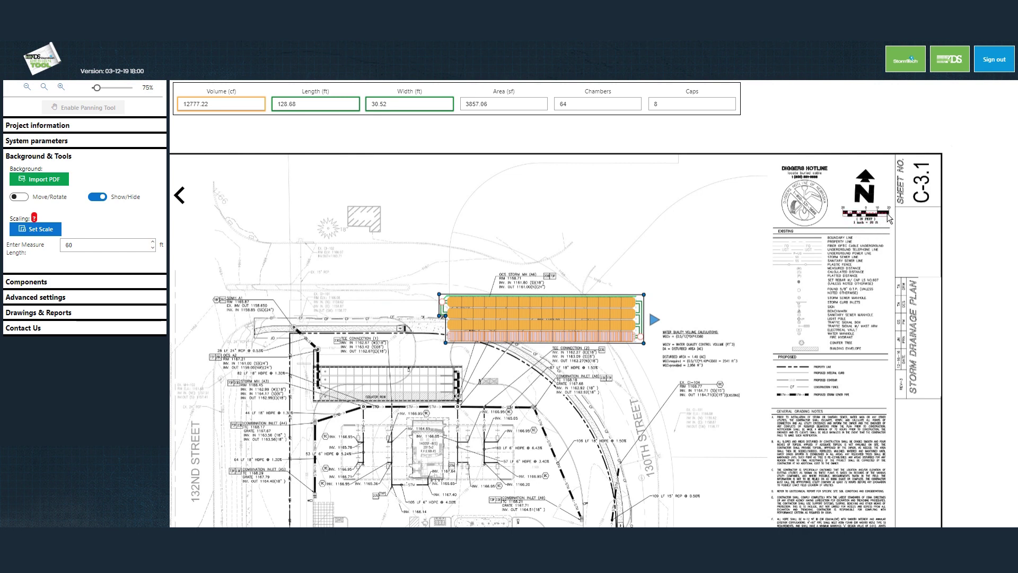
left_click(845, 213)
left_click(888, 214)
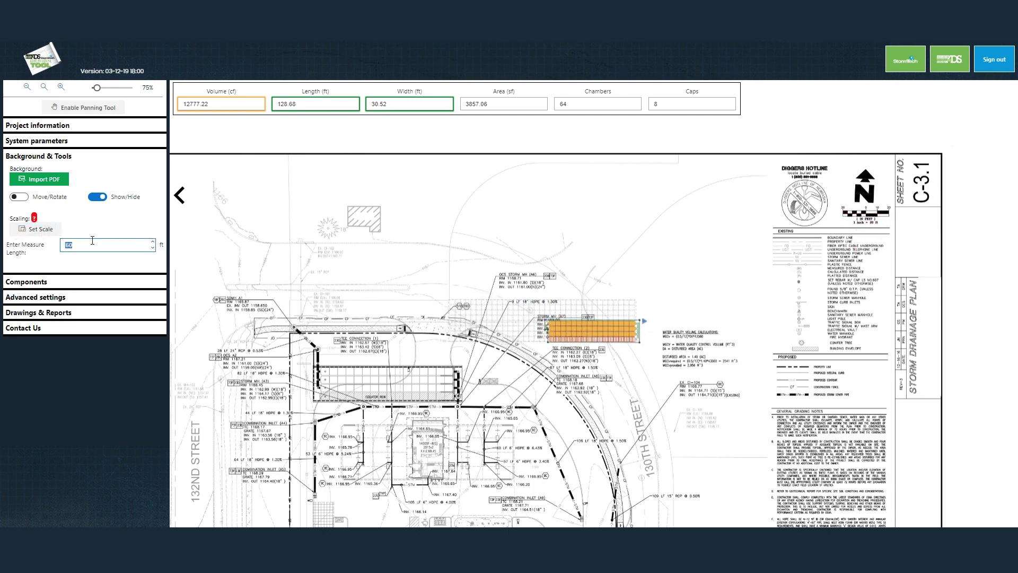
type("4")
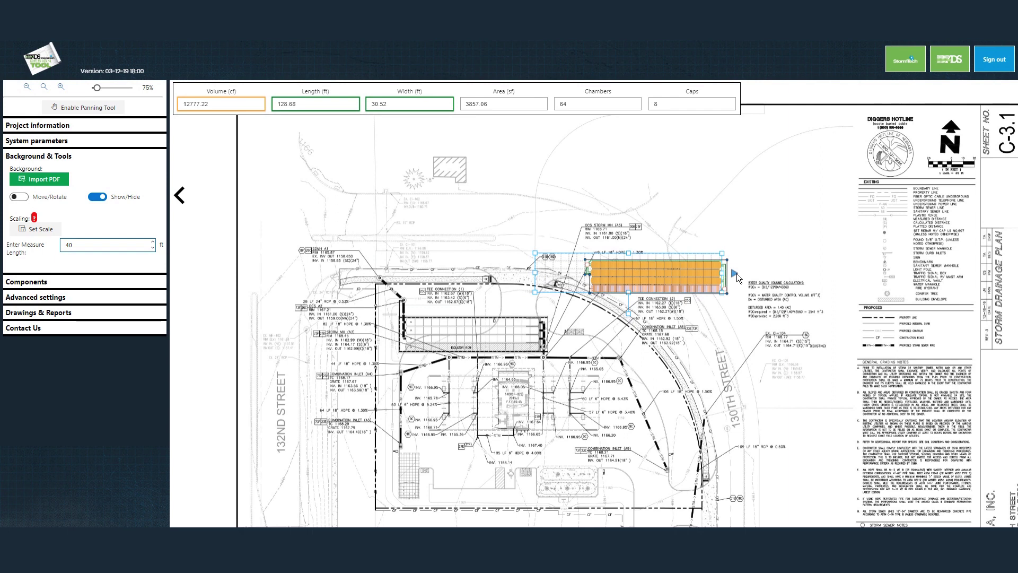
Position the chamber bed near the storm manhole inside the plan's outlined system area
left_click_drag(737, 272, 558, 334)
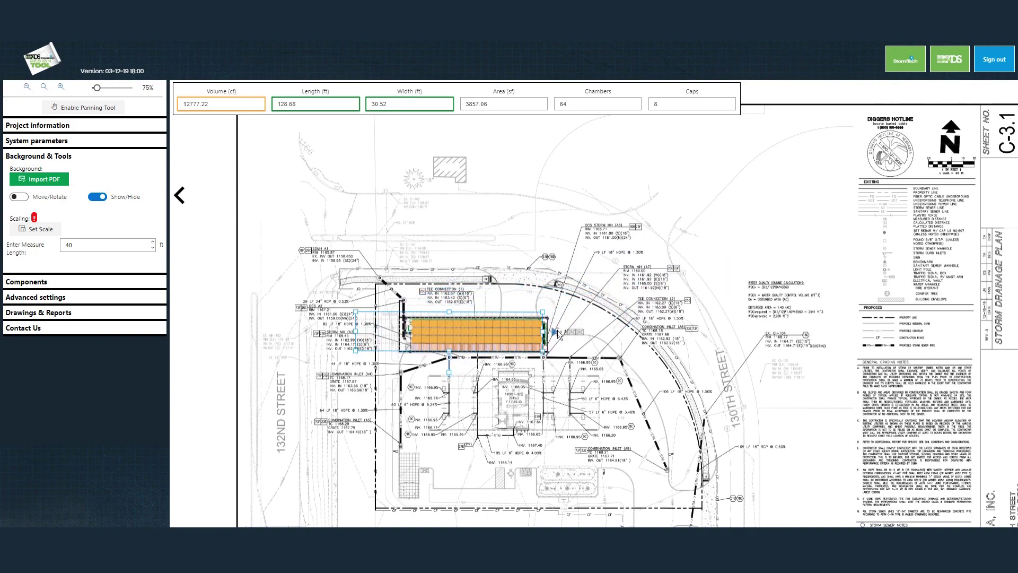
scroll(529, 340, "up", 5)
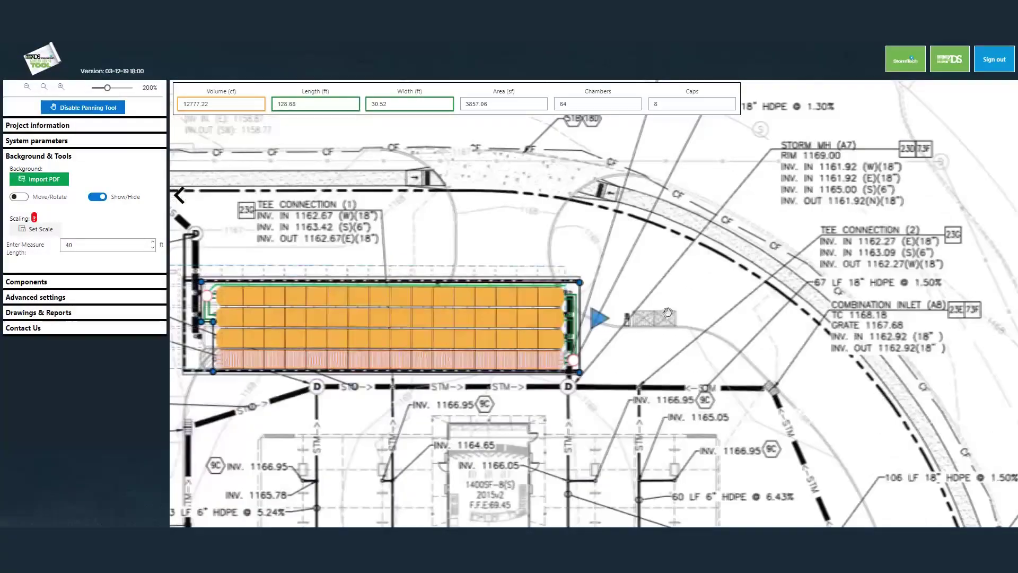
left_click_drag(667, 312, 793, 304)
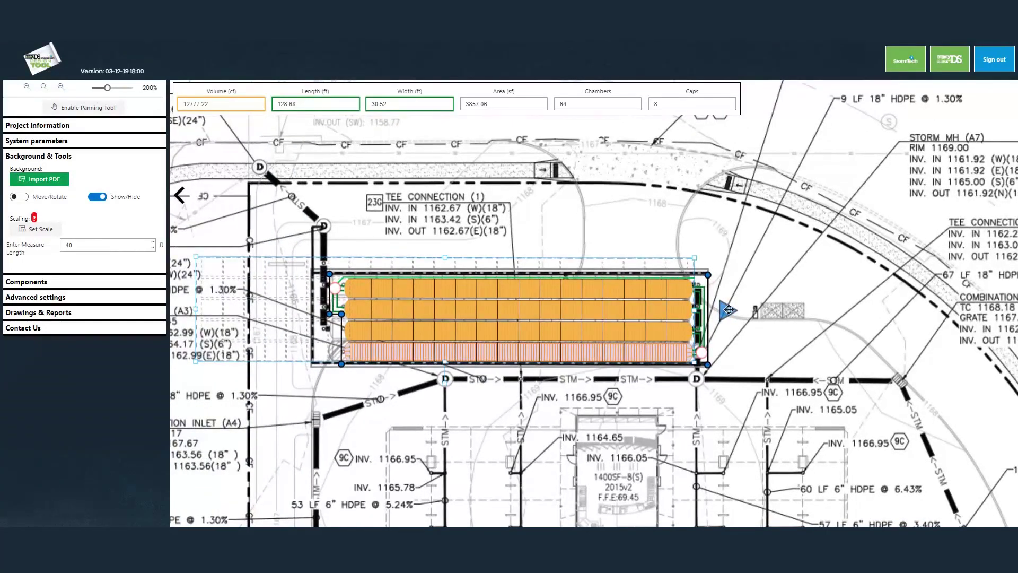
left_click_drag(729, 309, 721, 307)
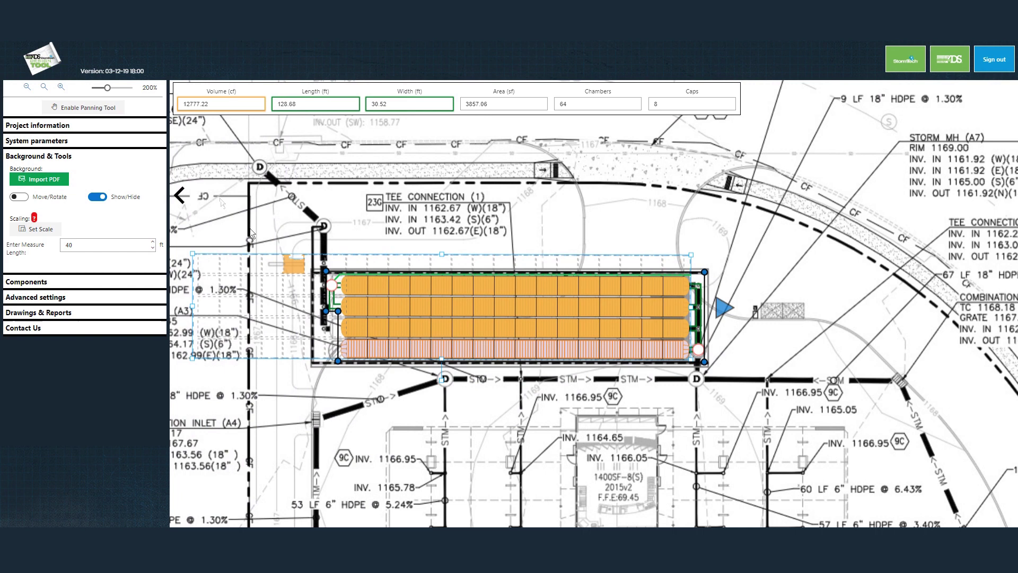
Show the system parameters, including the 12500 cf storage target
left_click(63, 141)
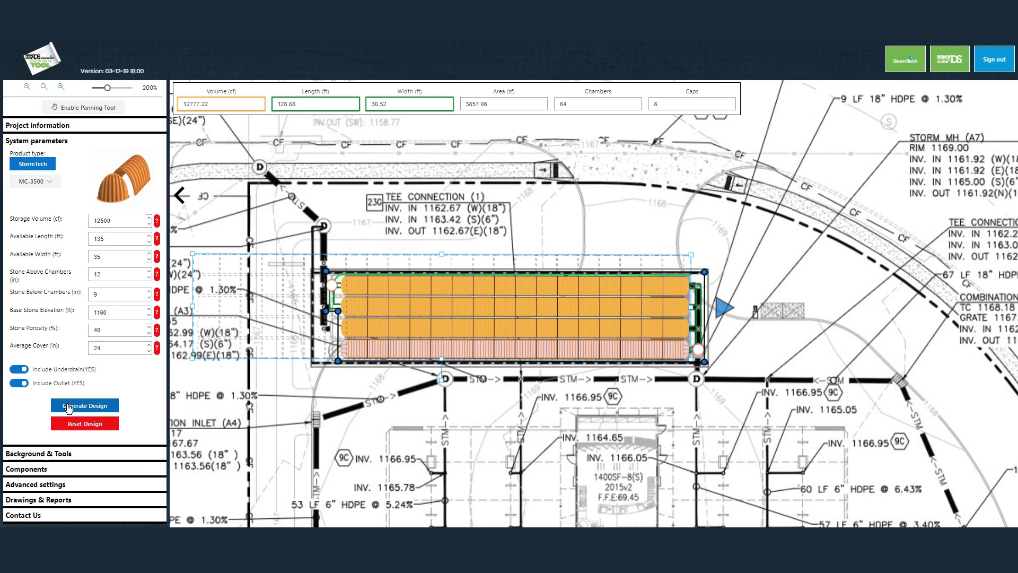
mouse_move(213, 102)
mouse_move(182, 108)
Open the component tools and drag an inspection port toward the bed's top-left corner
left_click(71, 143)
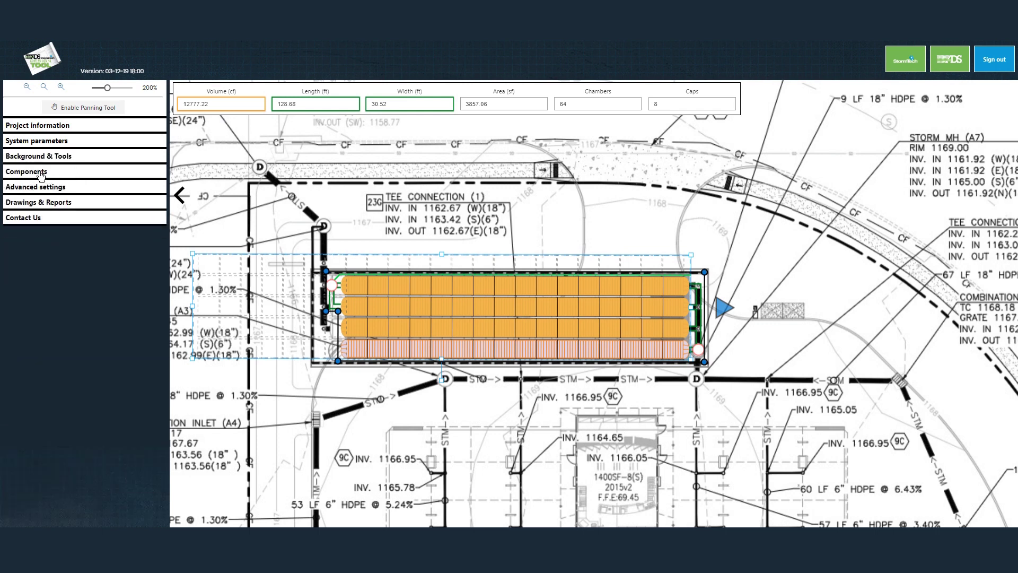
left_click(41, 172)
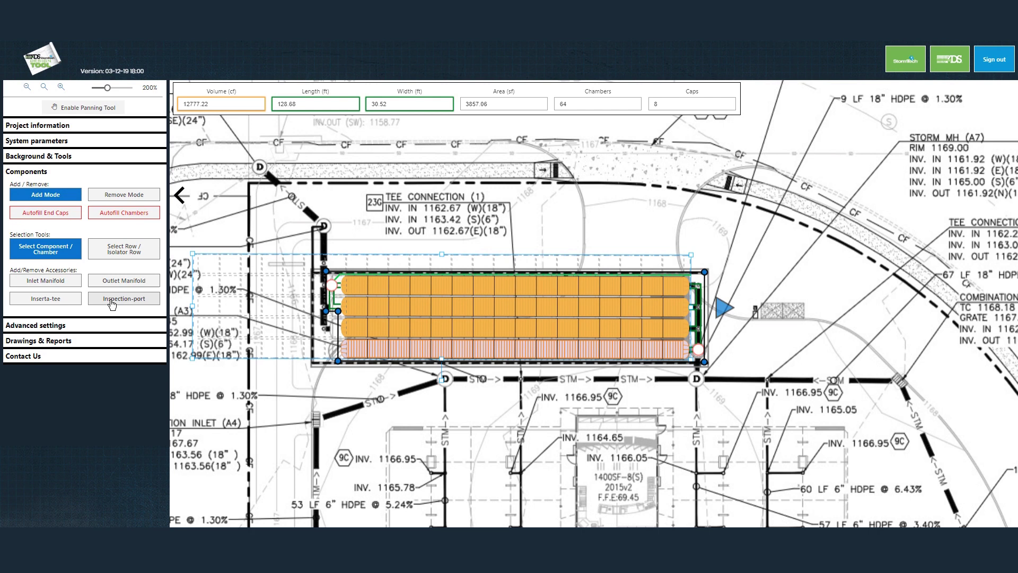
left_click_drag(118, 295, 311, 265)
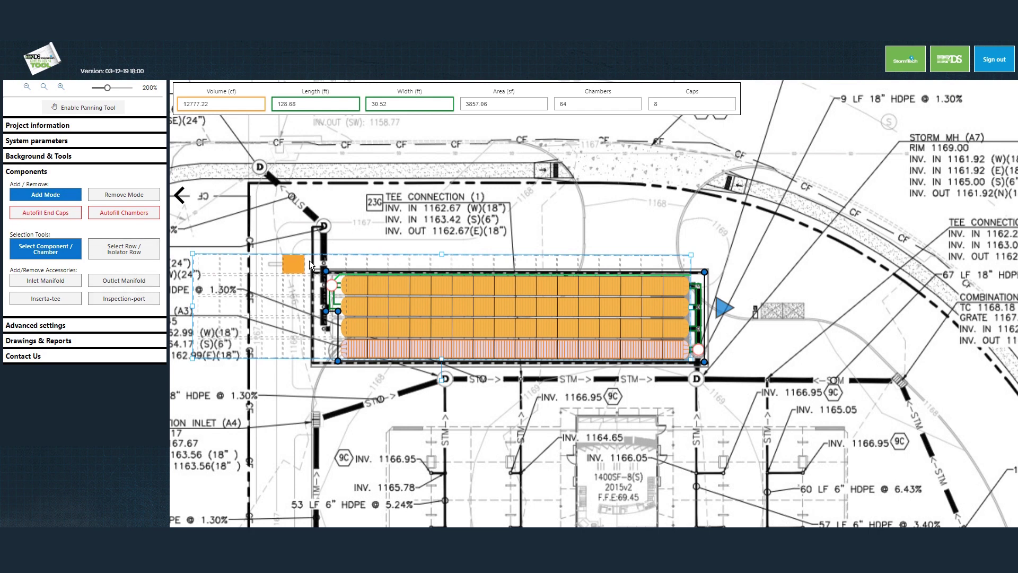
left_click_drag(311, 265, 336, 262)
Delete top-row chambers in Remove Mode, leaving 57 chambers and 12315.64 cf
left_click(126, 194)
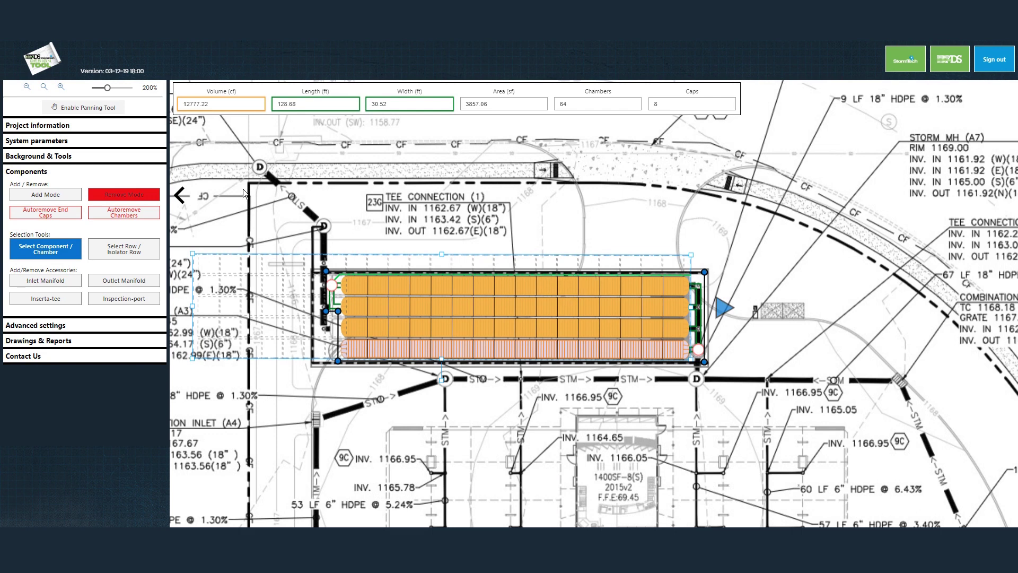
left_click(574, 287)
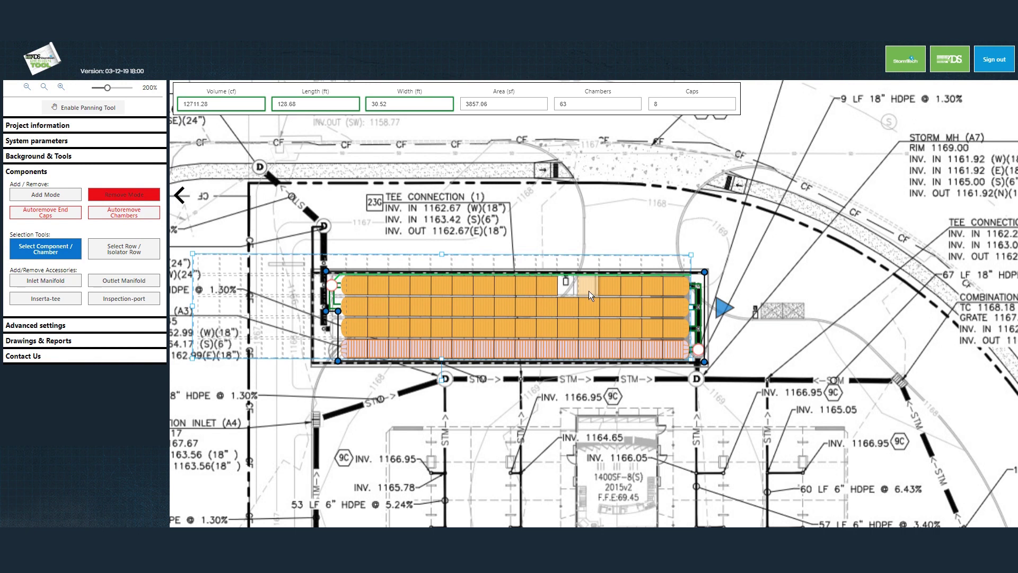
left_click(589, 294)
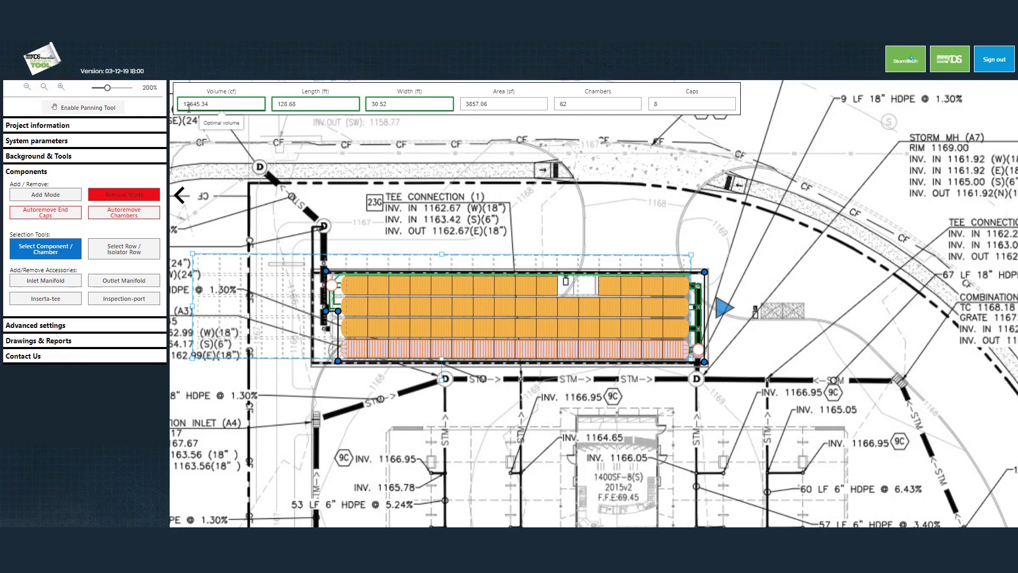
left_click(538, 290)
left_click(527, 287)
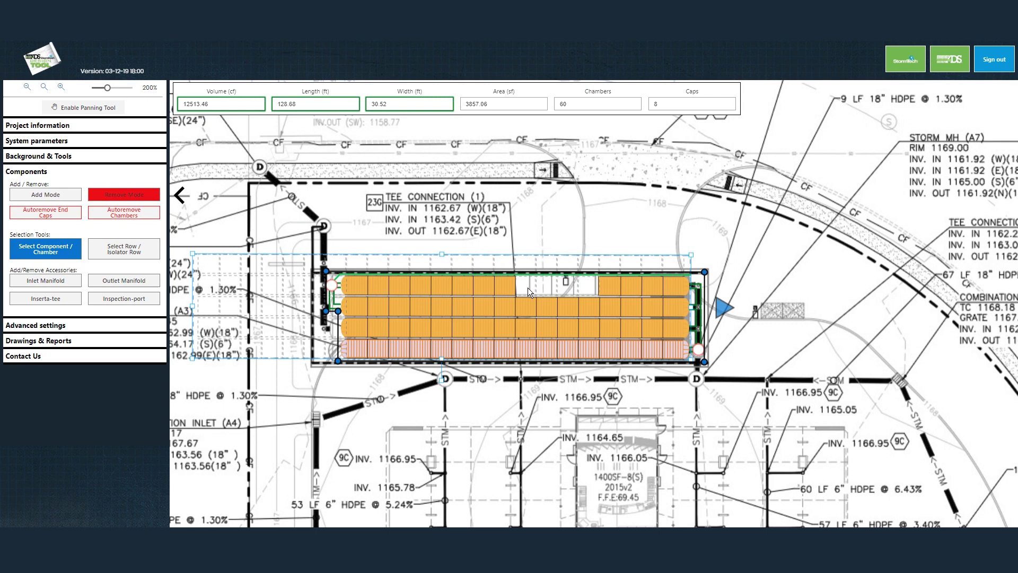
left_click(480, 287)
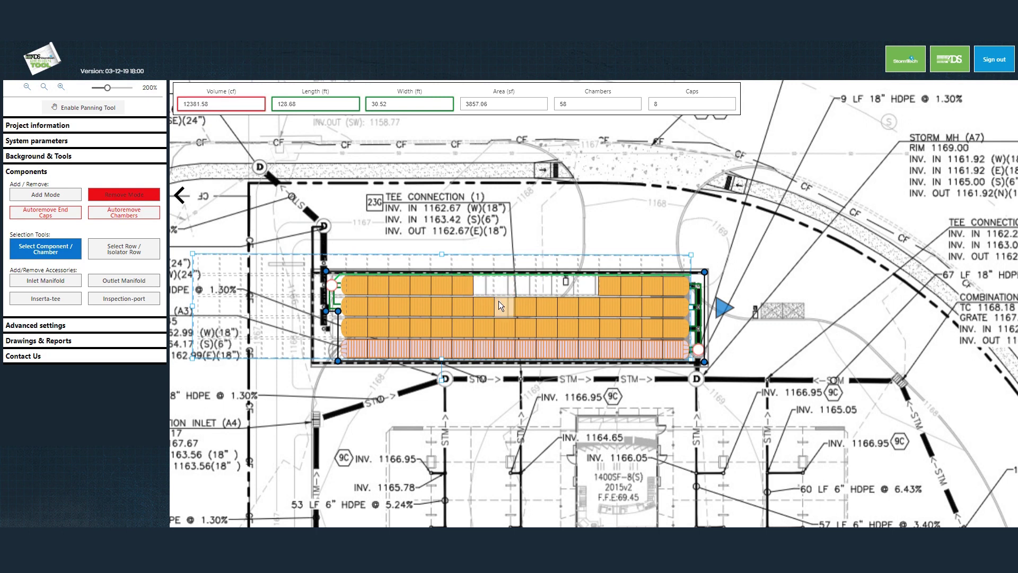
left_click(499, 300)
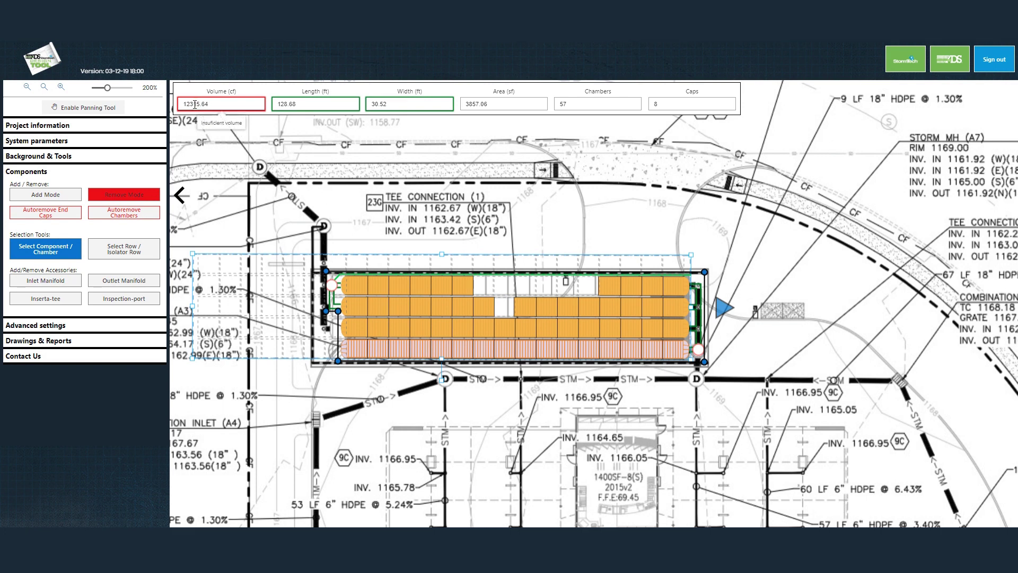
Add chambers into the top-row gaps and autofill end caps: 62 chambers, 10 caps, 12663.22 cf
left_click(65, 195)
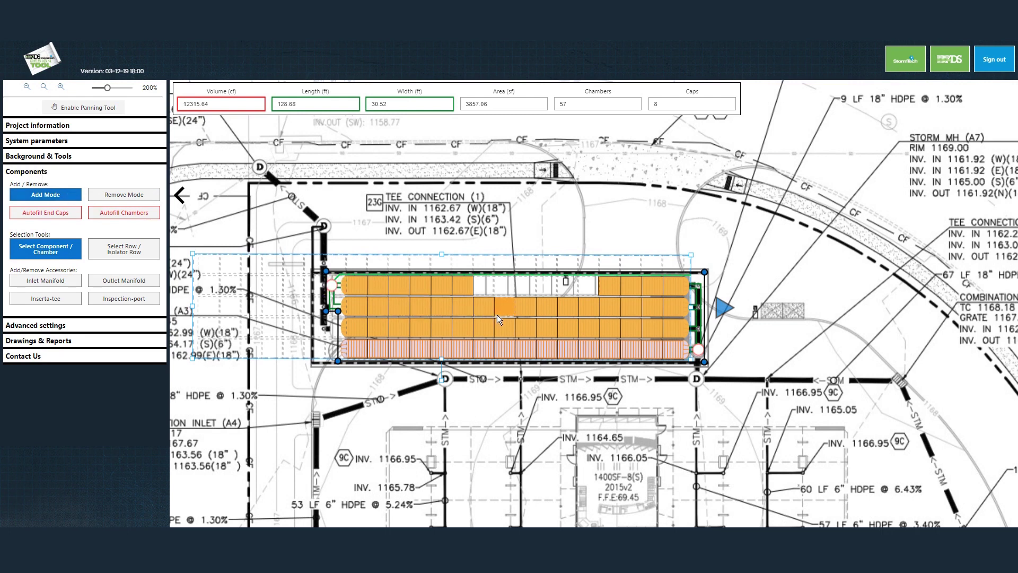
left_click(484, 293)
left_click(521, 286)
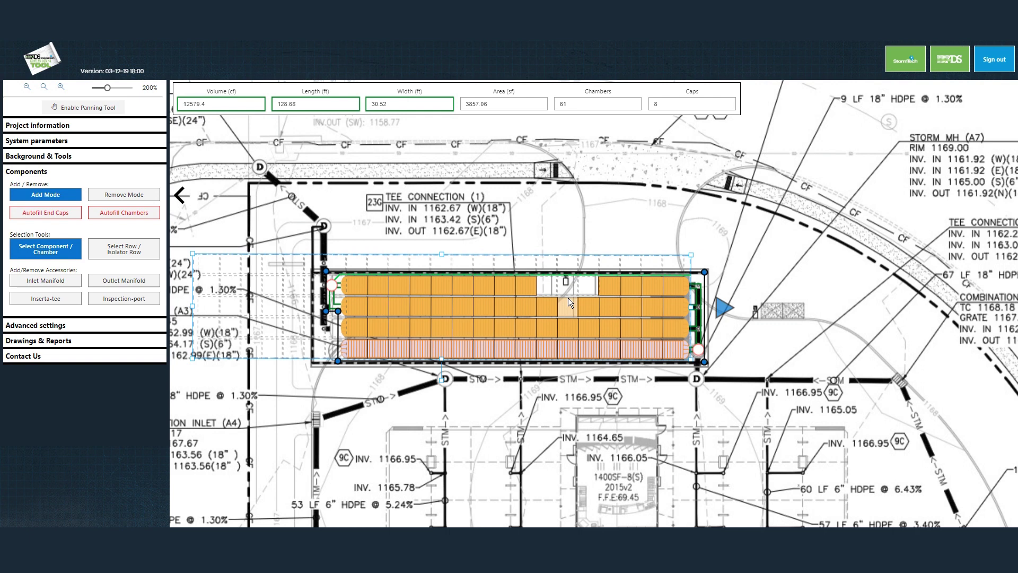
left_click(554, 290)
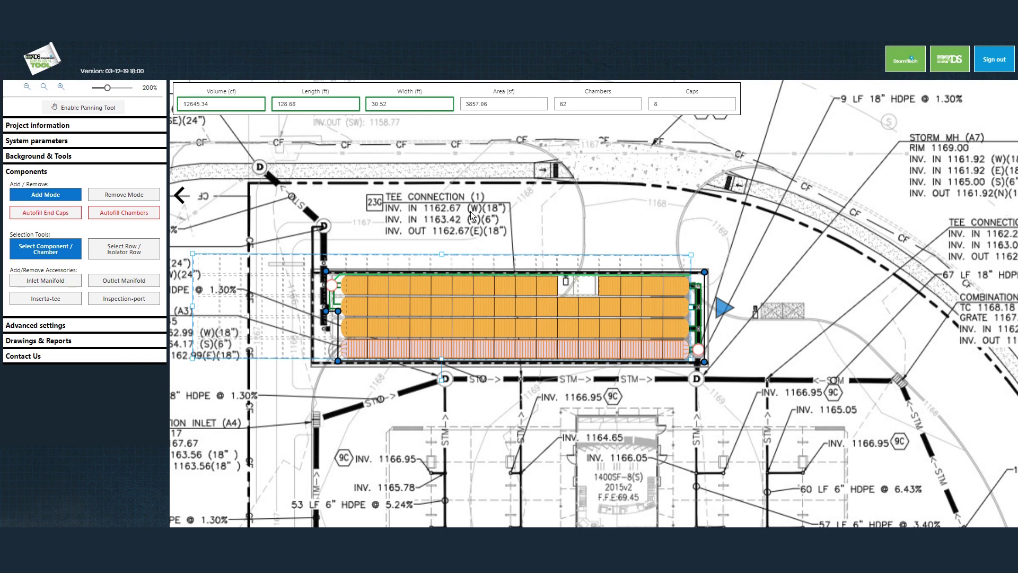
left_click(690, 285)
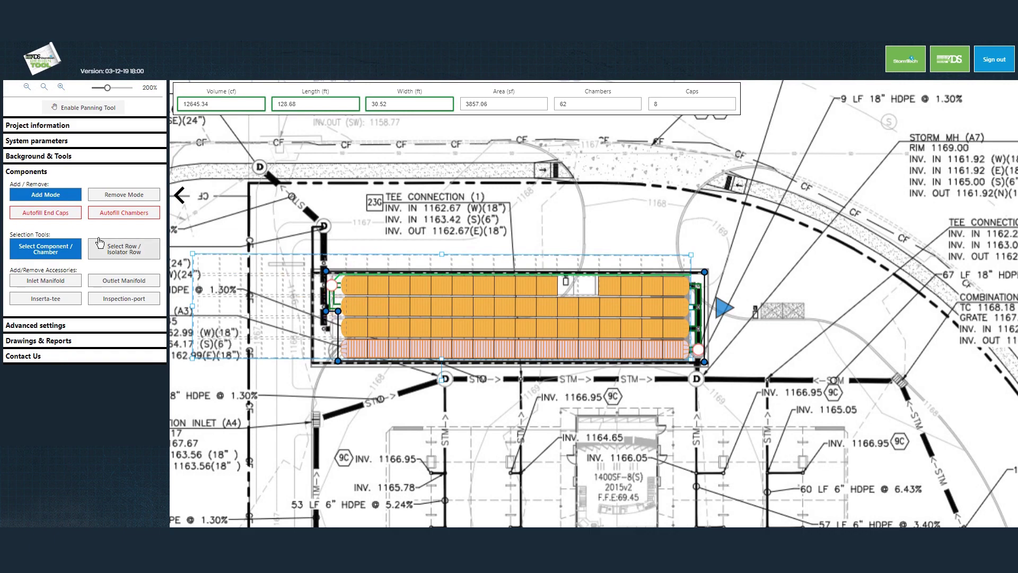
left_click(55, 218)
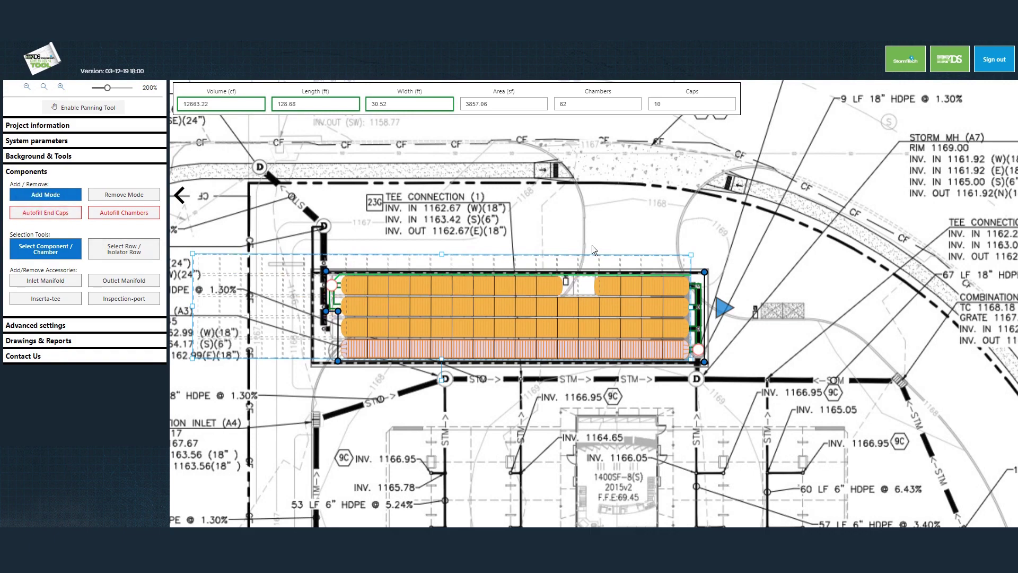
scroll(591, 245, "down", 3)
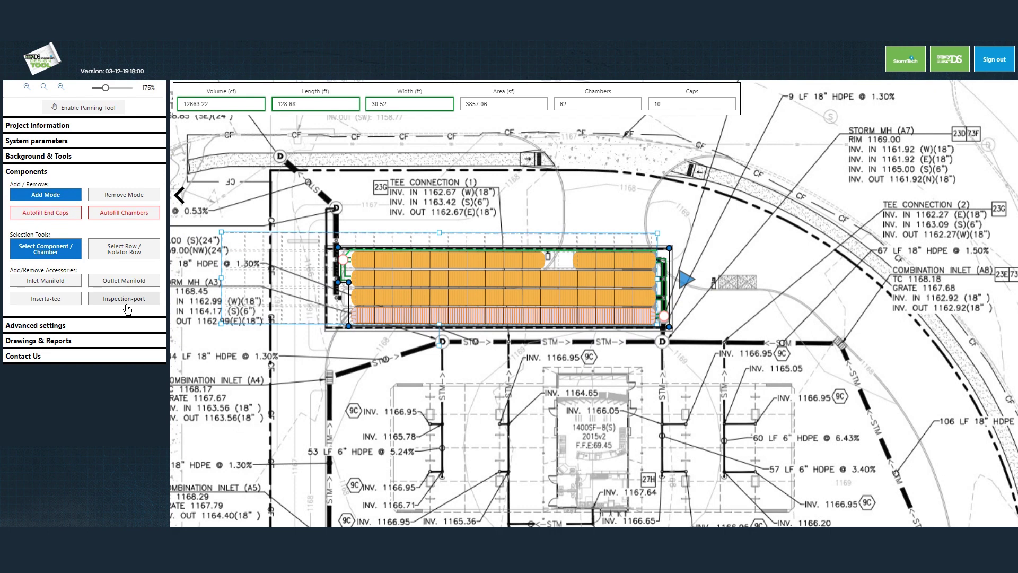
Place an Inserta-tee along the bottom isolator row and an inspection port at its left end
left_click(125, 304)
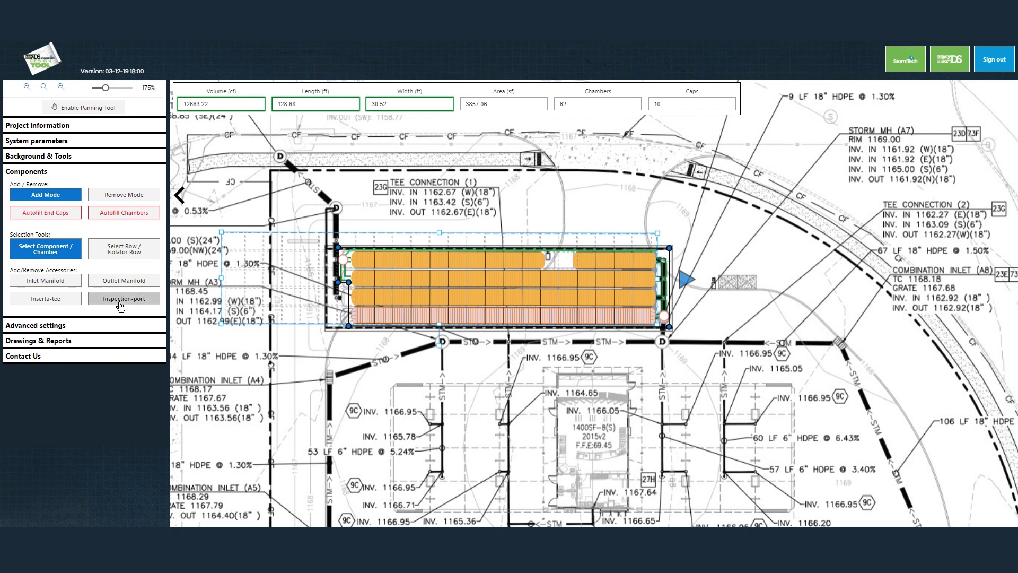
left_click(57, 301)
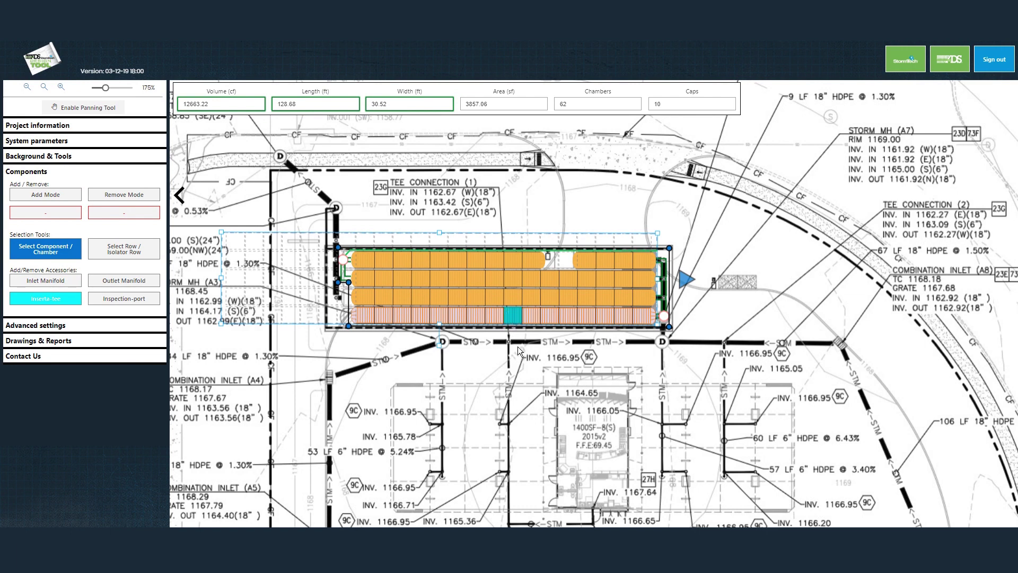
left_click(124, 300)
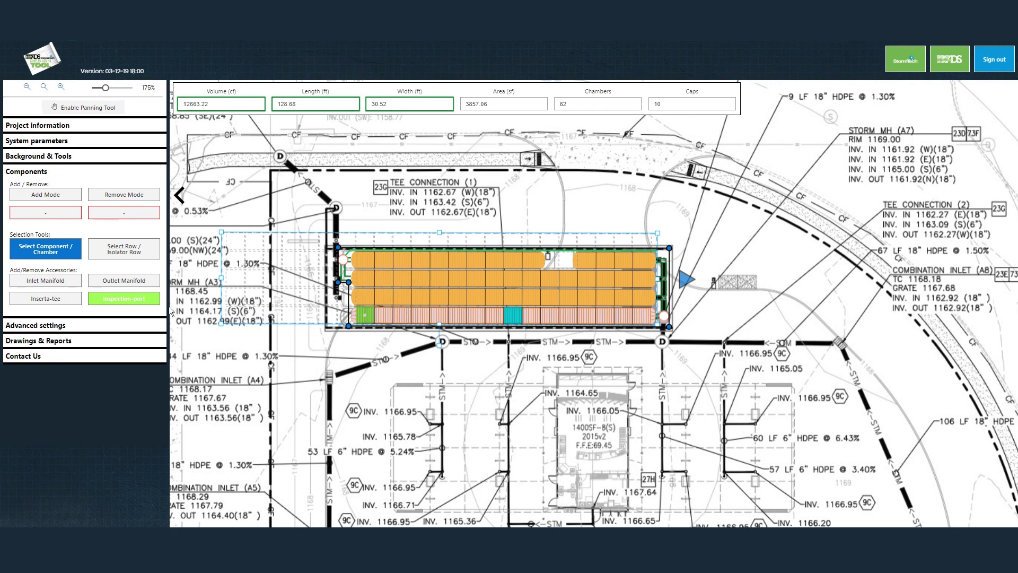
left_click(63, 199)
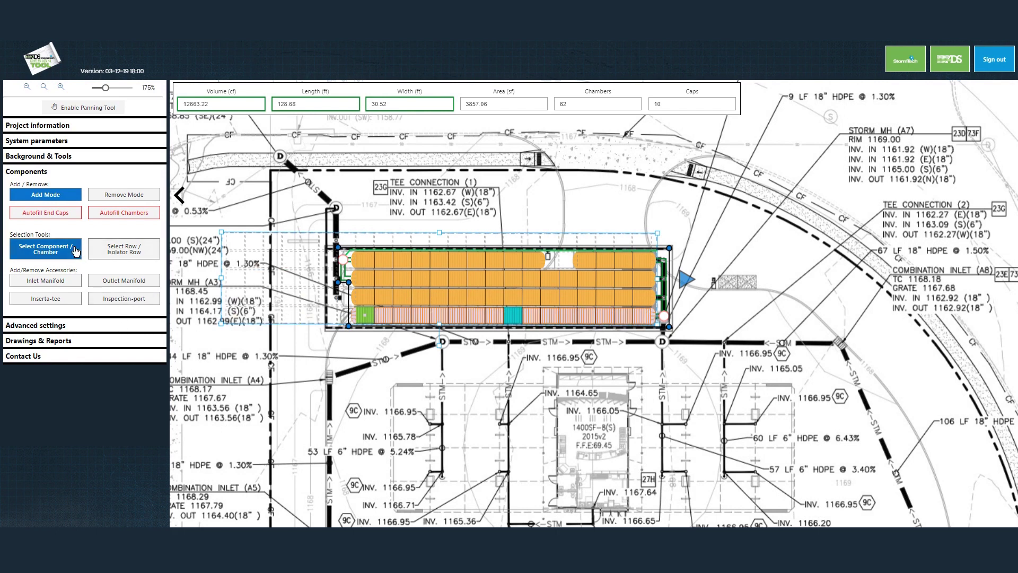
left_click(121, 253)
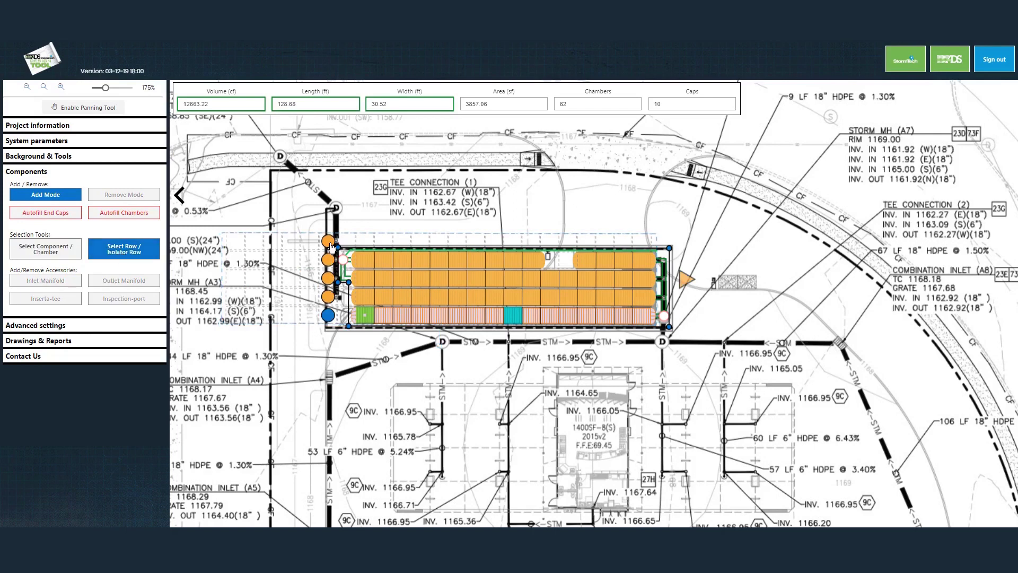
left_click(328, 316)
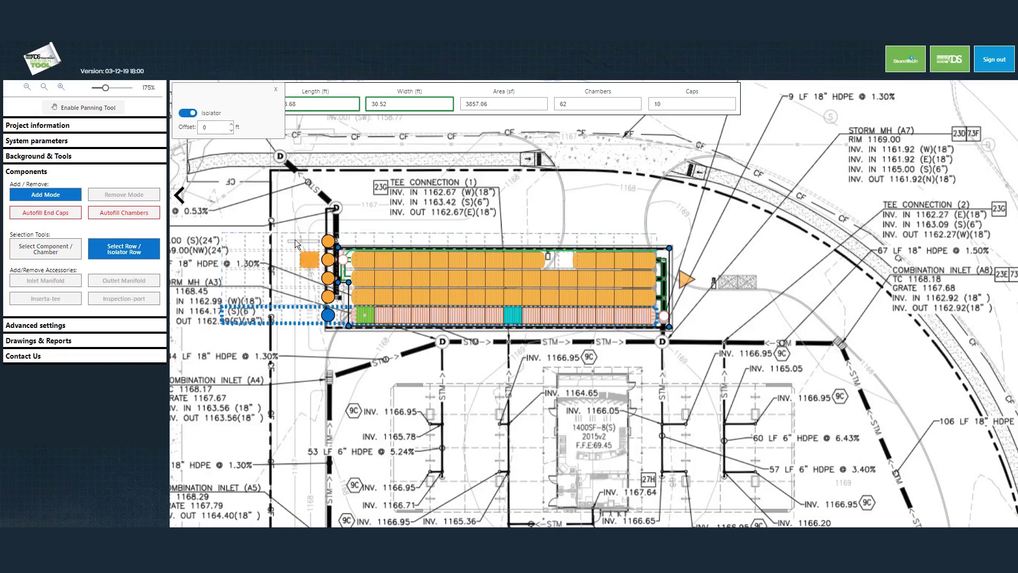
left_click_drag(190, 118, 229, 125)
left_click(188, 113)
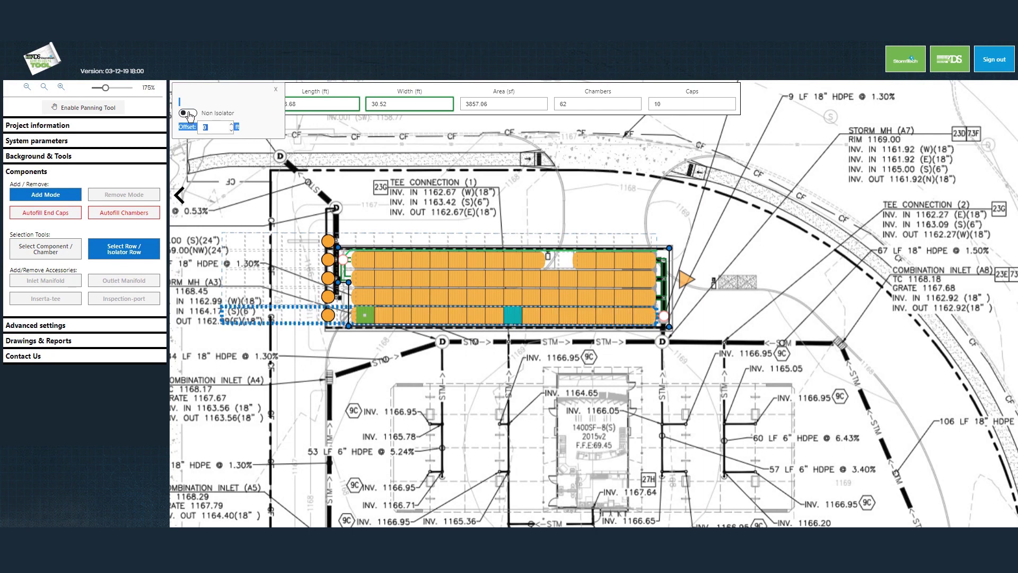
left_click(188, 113)
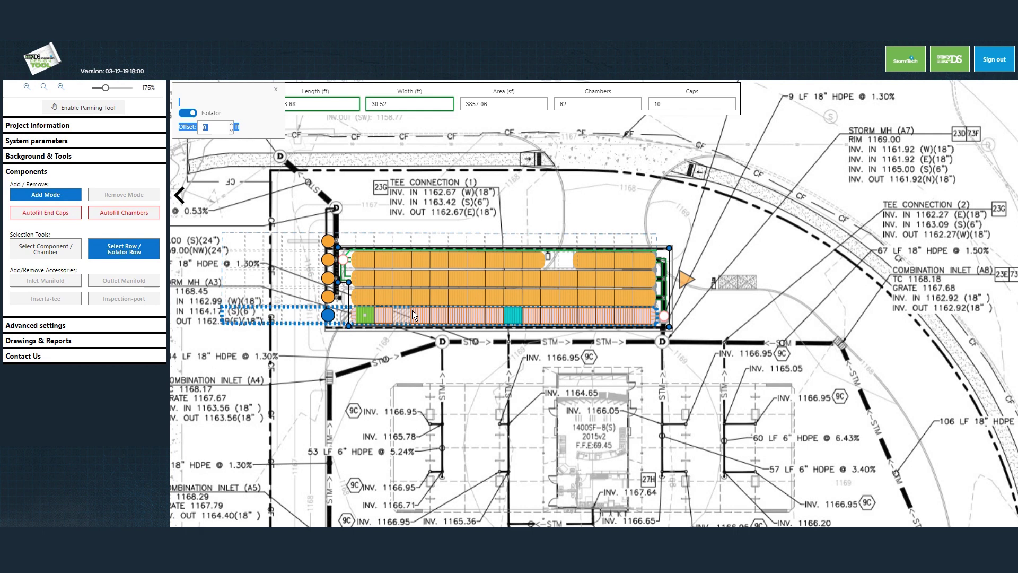
left_click(332, 166)
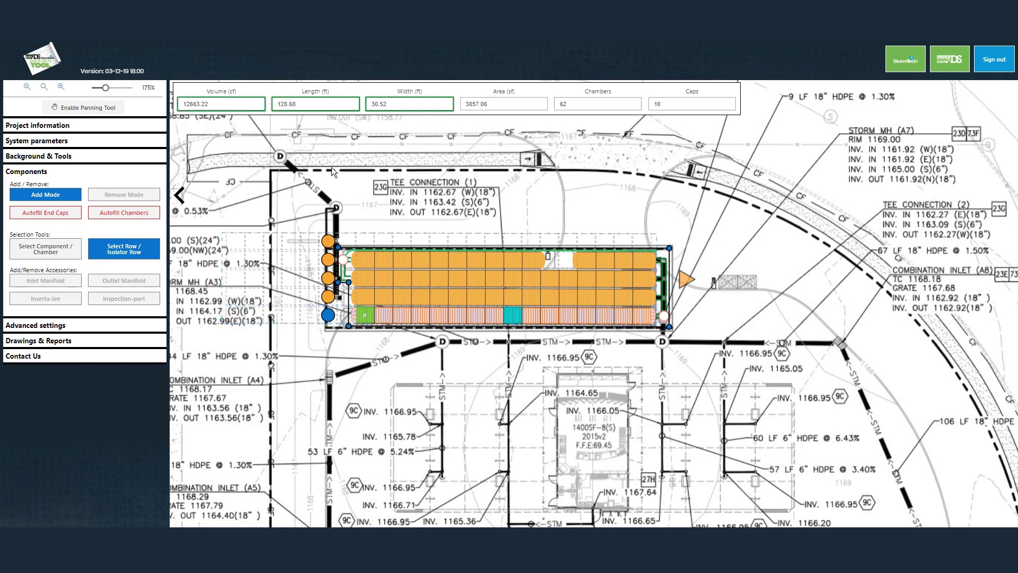
left_click(43, 252)
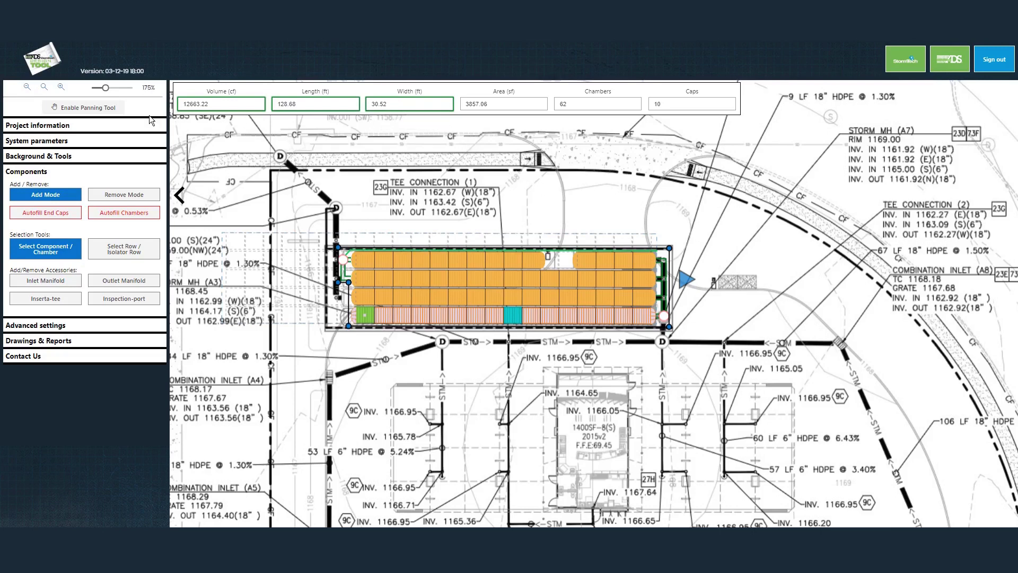
Save the Confortis Coffee project from the project information panel, then expand Drawings & Reports
left_click(63, 128)
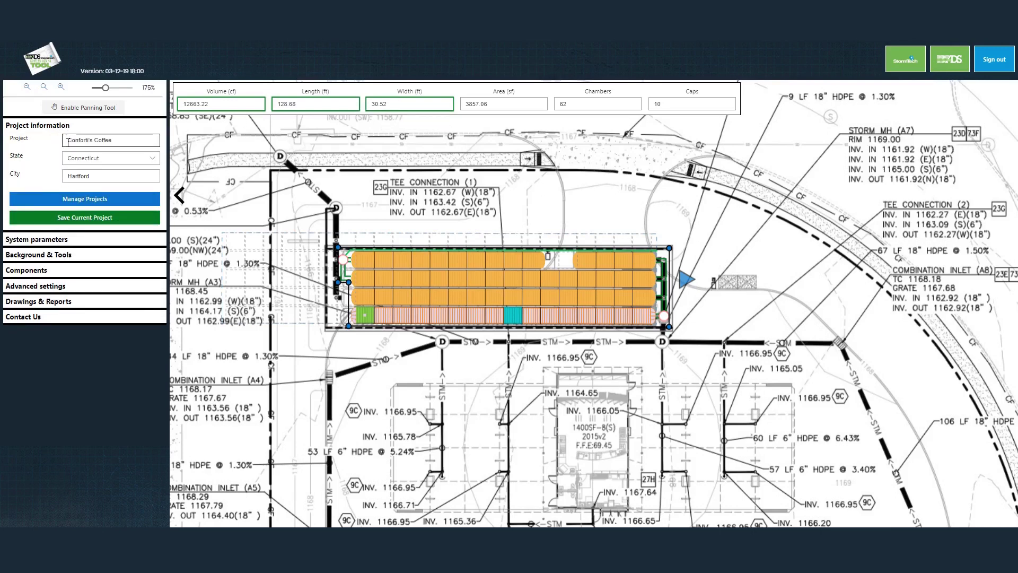
left_click(63, 219)
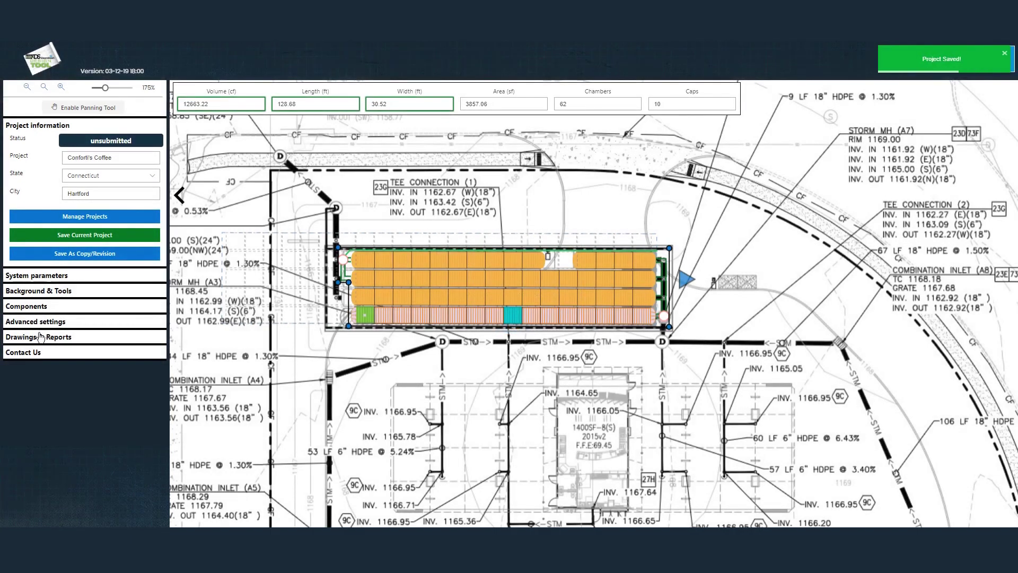
left_click(41, 337)
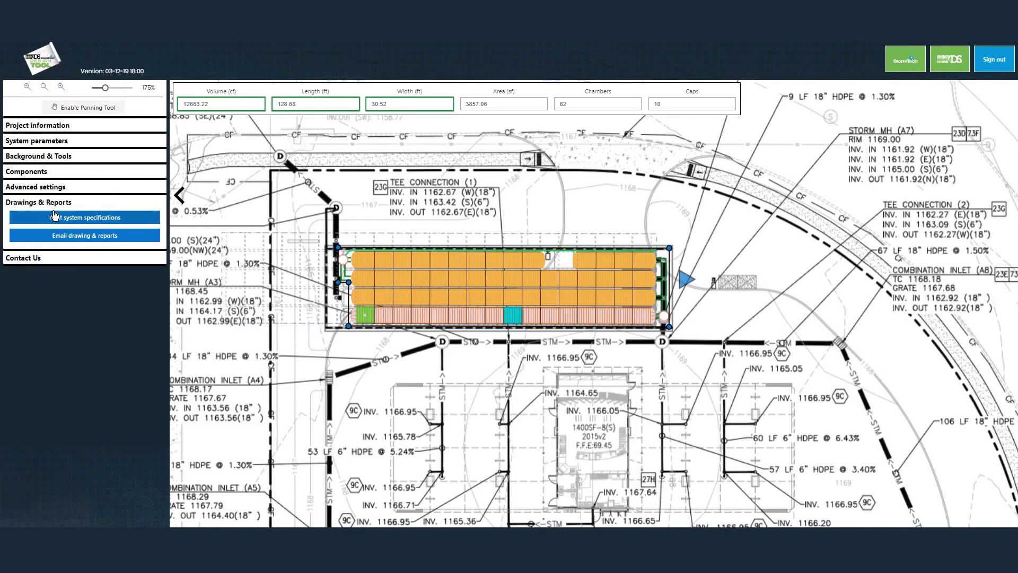
Preview and close the system specifications PDF, then request the Conforti's Coffee drawing package by email
left_click(69, 220)
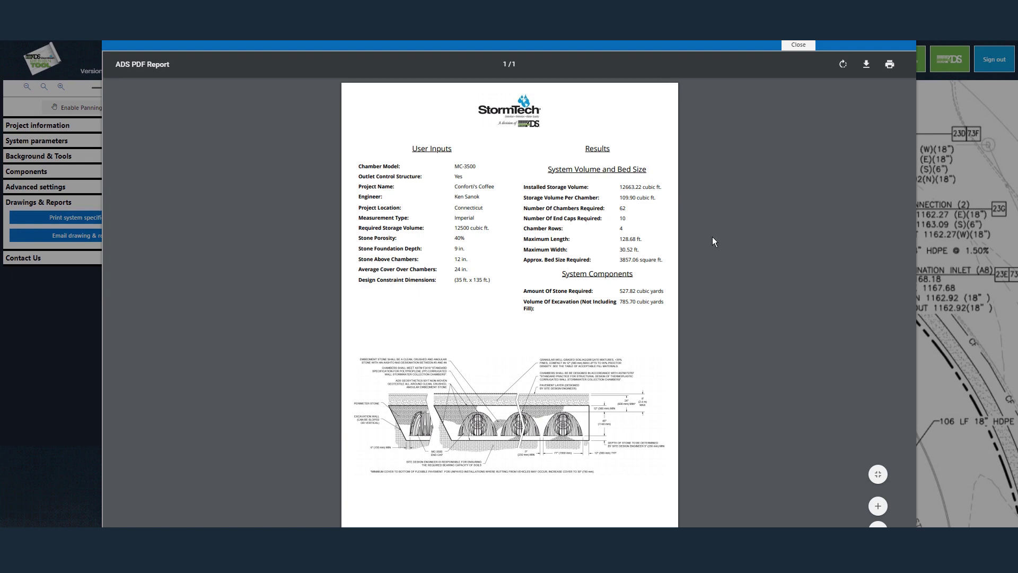
left_click(797, 45)
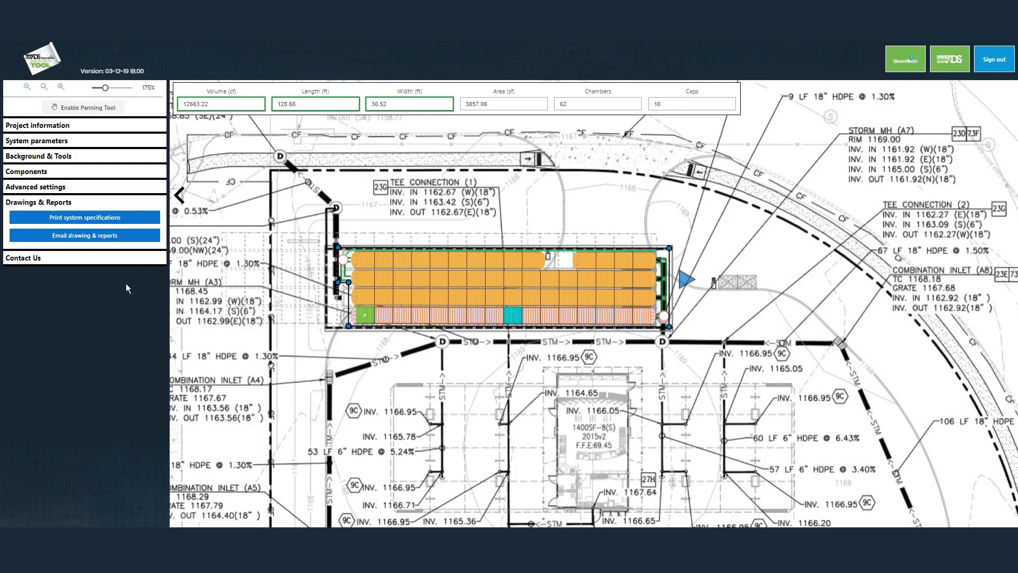
left_click(86, 241)
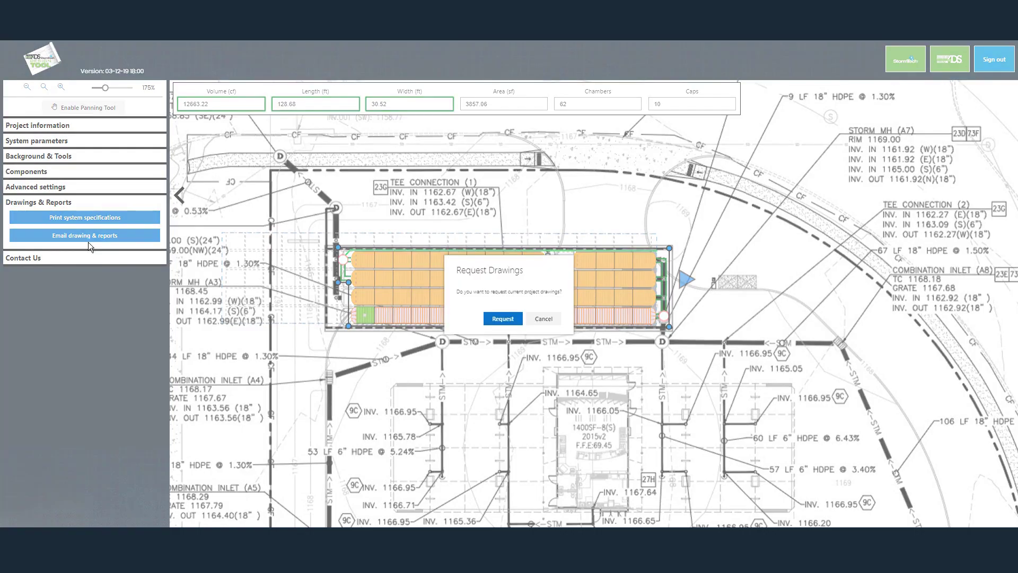
left_click(502, 319)
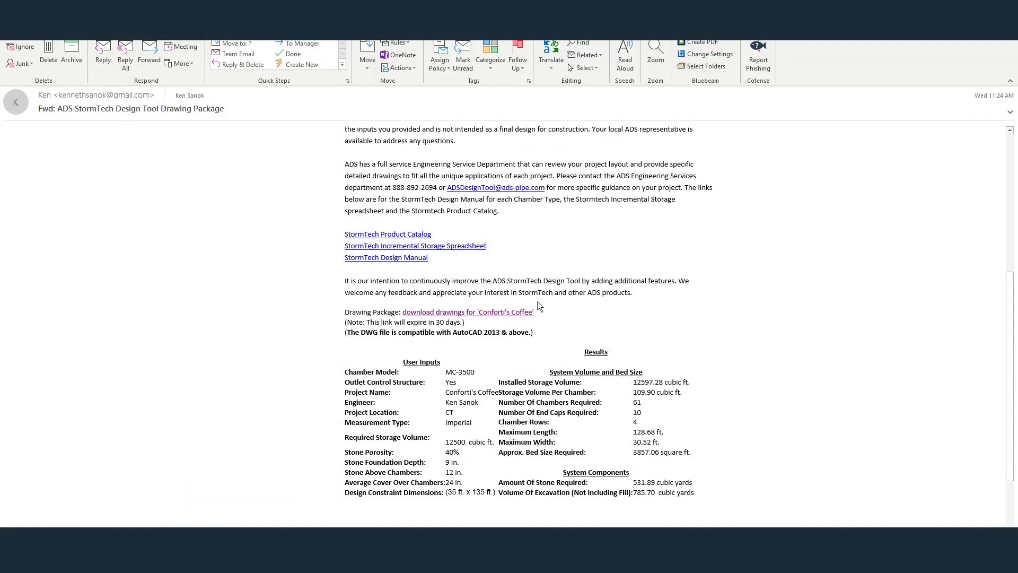
scroll(522, 320, "down", 2)
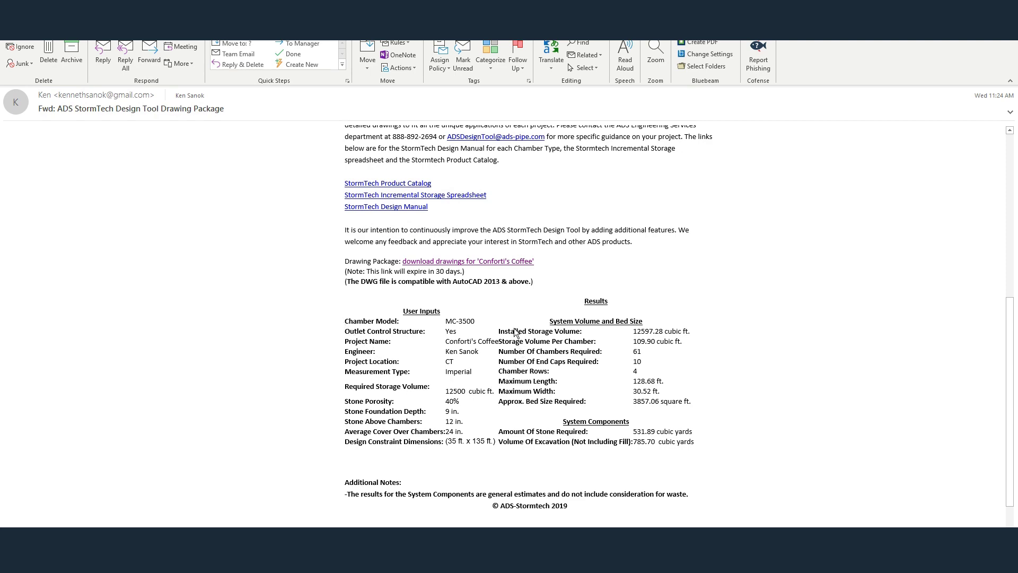
scroll(568, 325, "up", 2)
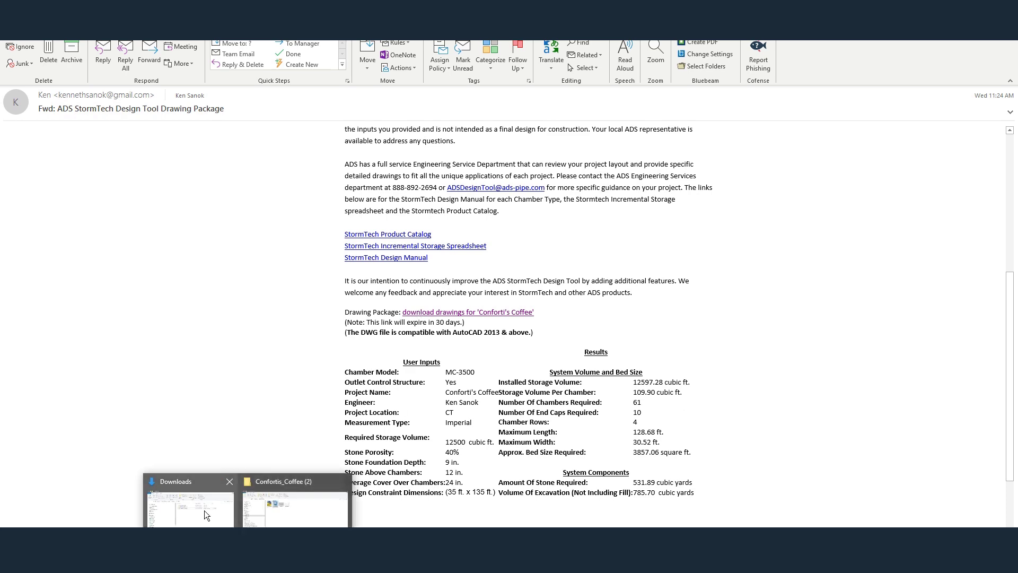
Extract Confortis_Coffee.zip from Downloads, replacing existing files, and open Confortis_Coffee.pdf
left_click(188, 501)
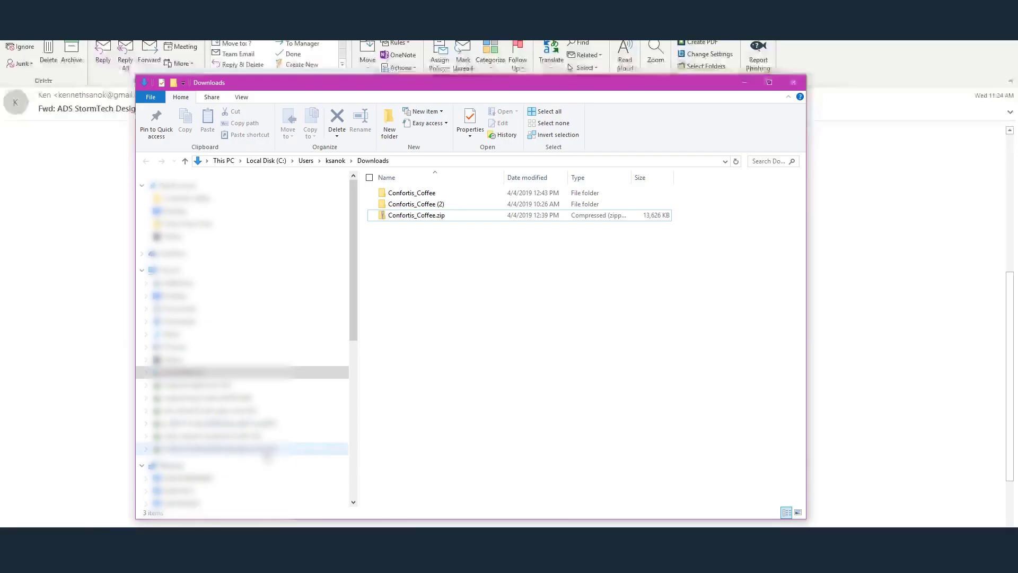
right_click(414, 217)
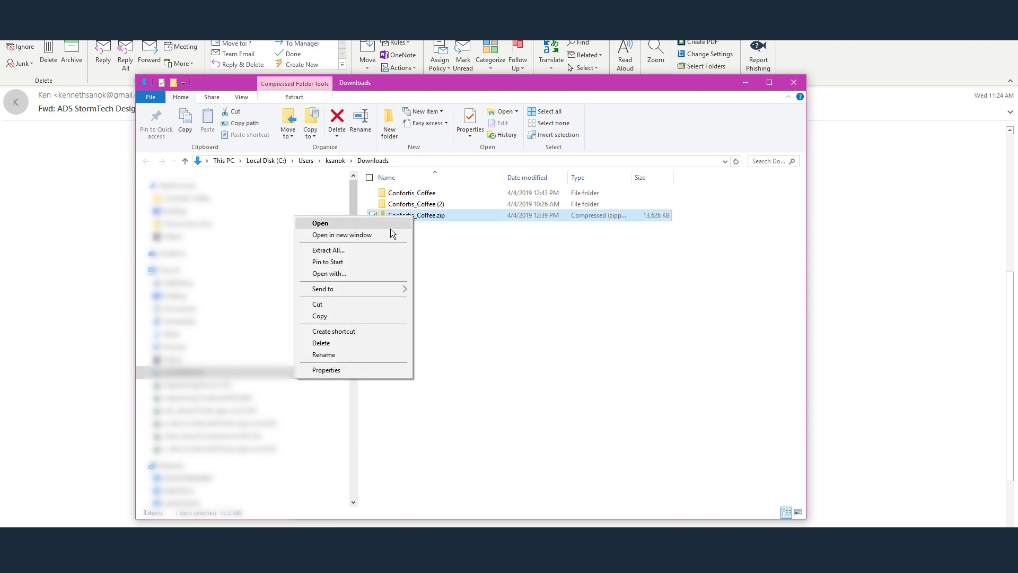
left_click(357, 248)
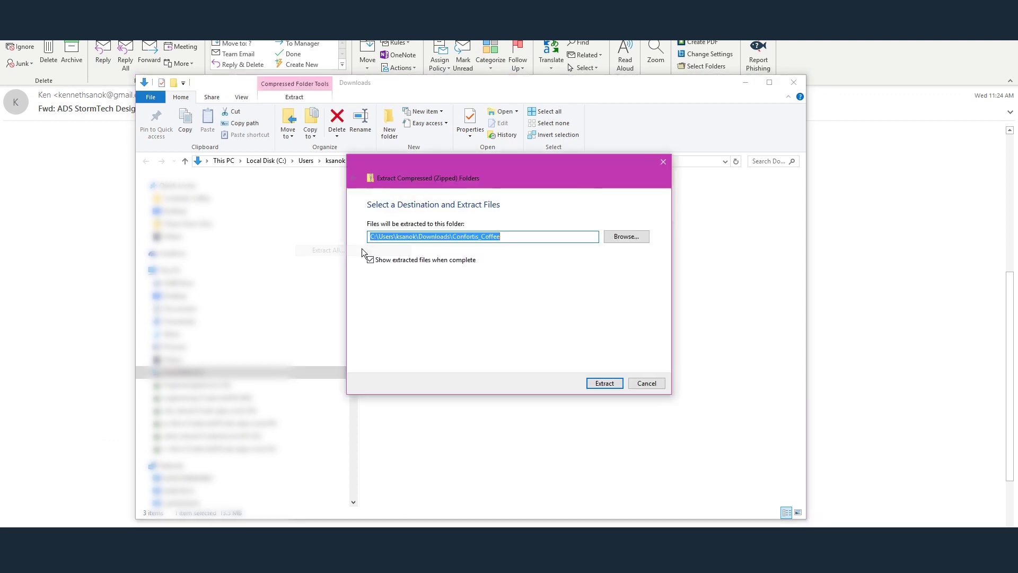
left_click(602, 382)
left_click(507, 196)
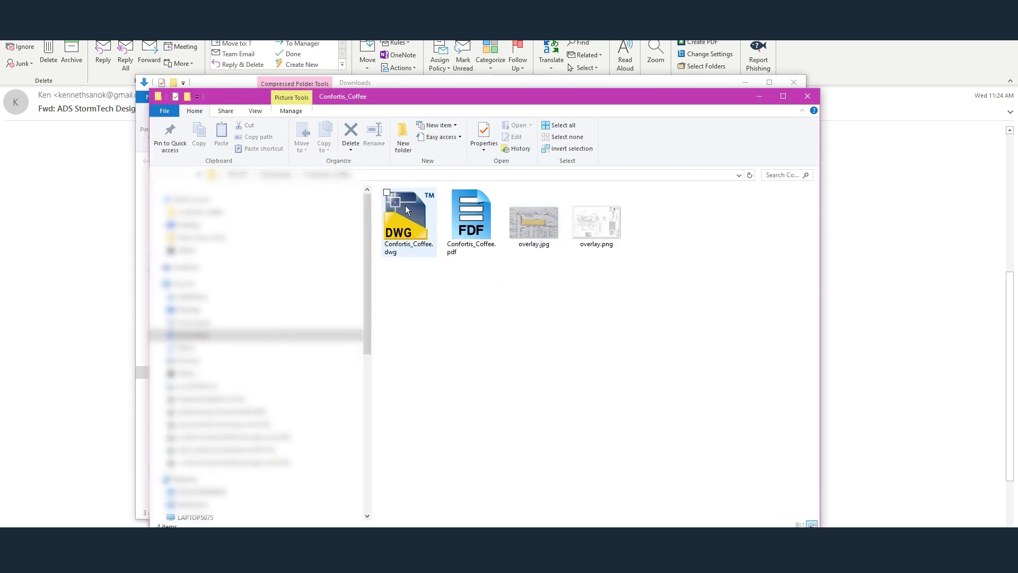
double_click(477, 218)
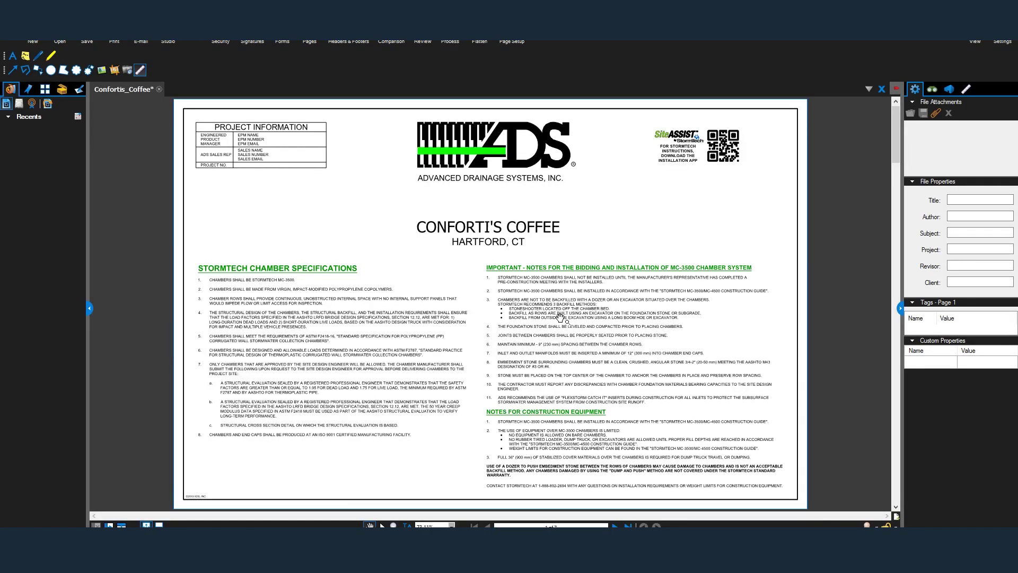
Inspect the chamber layout sheet's title block, Proposed Elevations and Proposed Layout lists
left_click(616, 525)
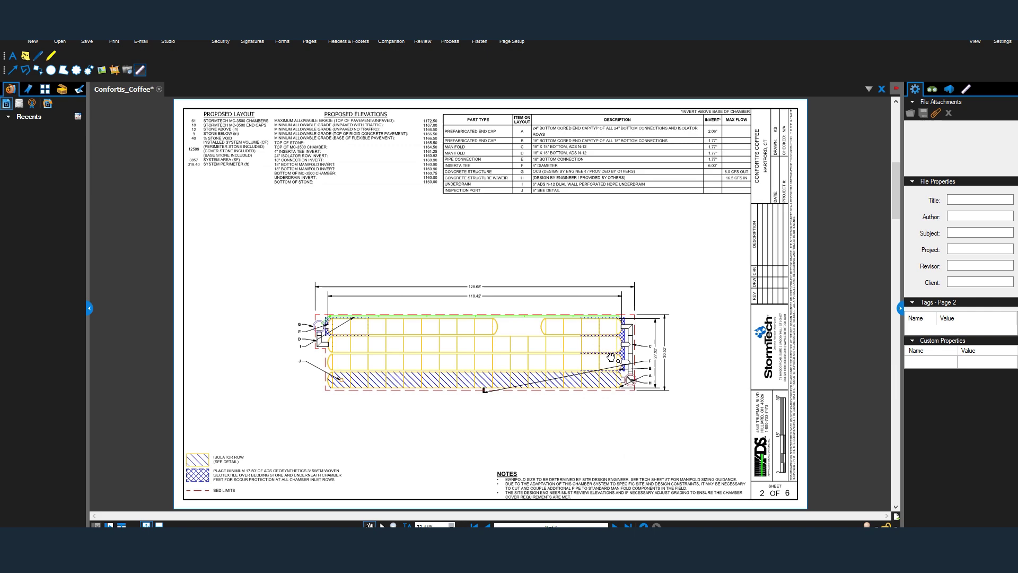
scroll(575, 287, "up", 3)
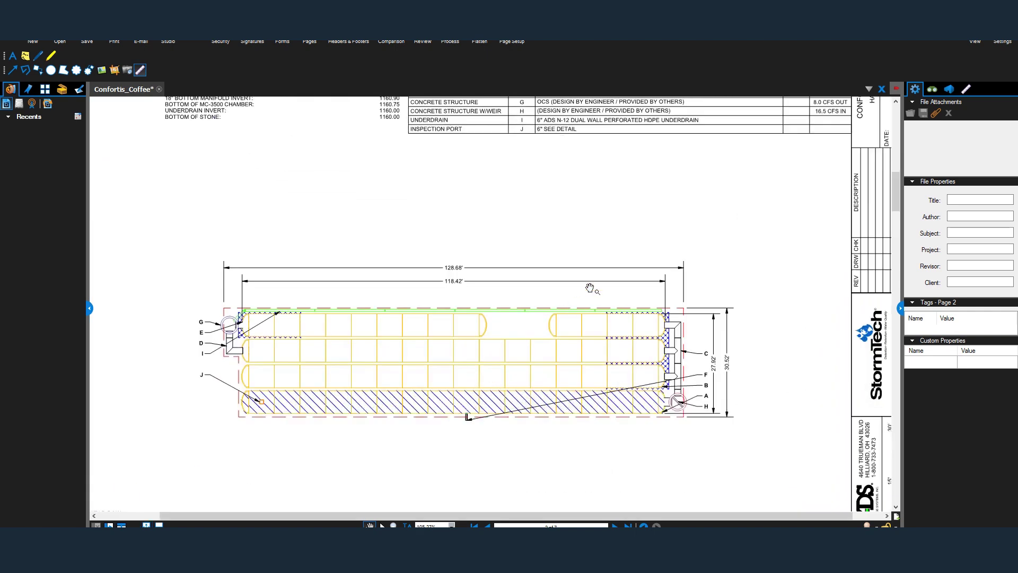
scroll(590, 287, "up", 3)
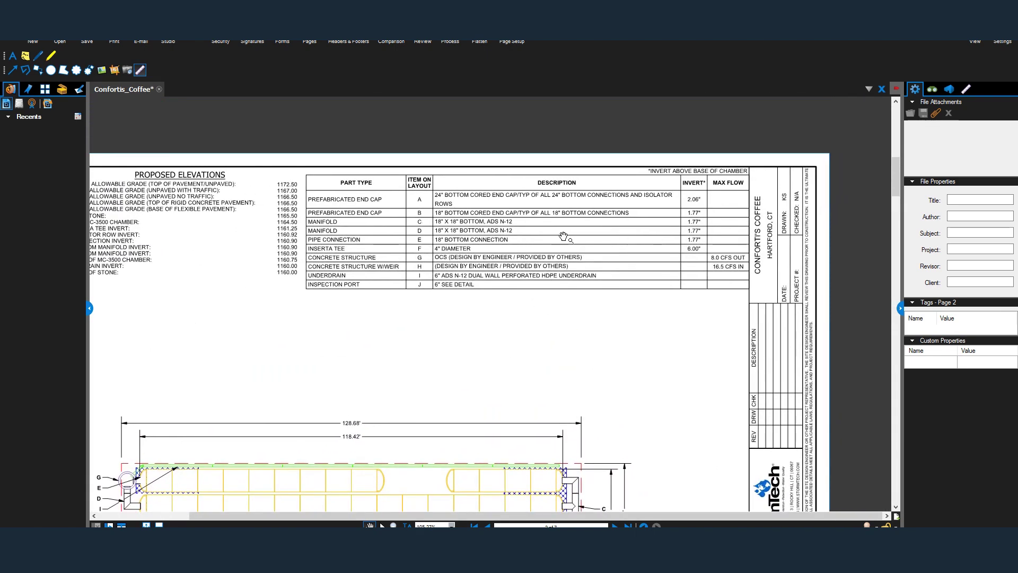
scroll(501, 209, "up", 2)
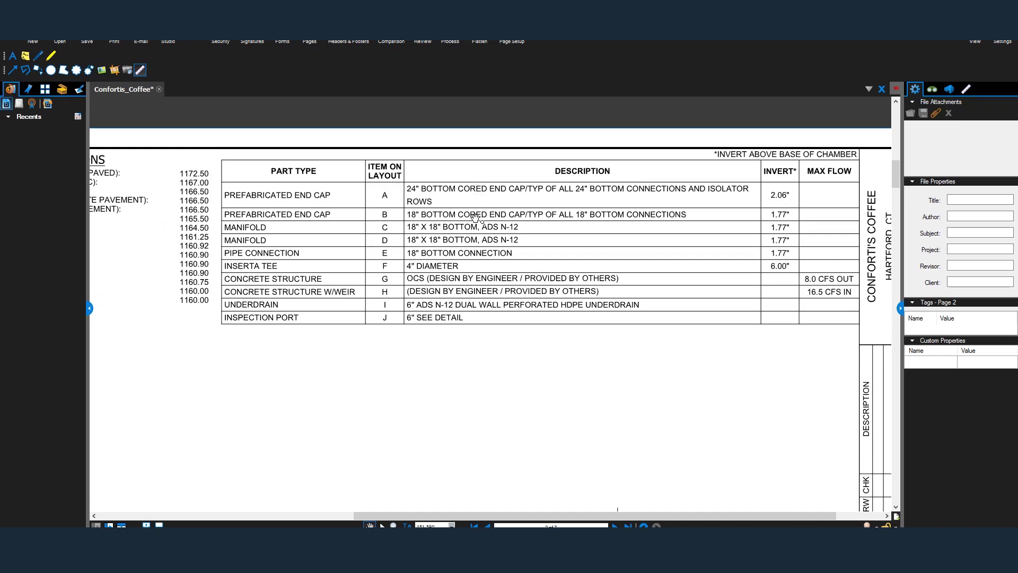
left_click_drag(552, 369, 485, 374)
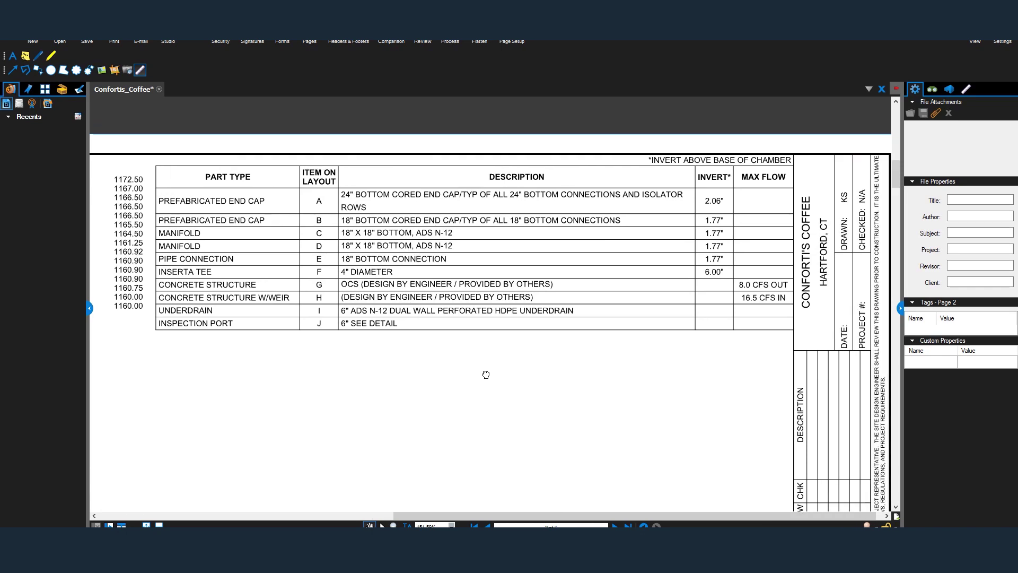
left_click_drag(669, 311, 610, 323)
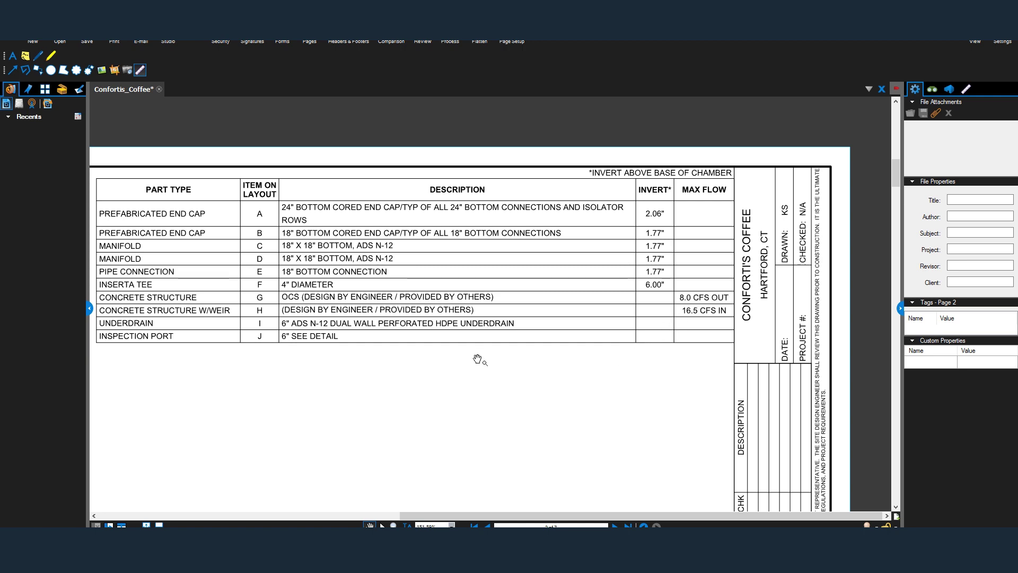
mouse_move(420, 361)
left_mouse_down()
mouse_move(600, 356)
mouse_move(411, 363)
left_mouse_up()
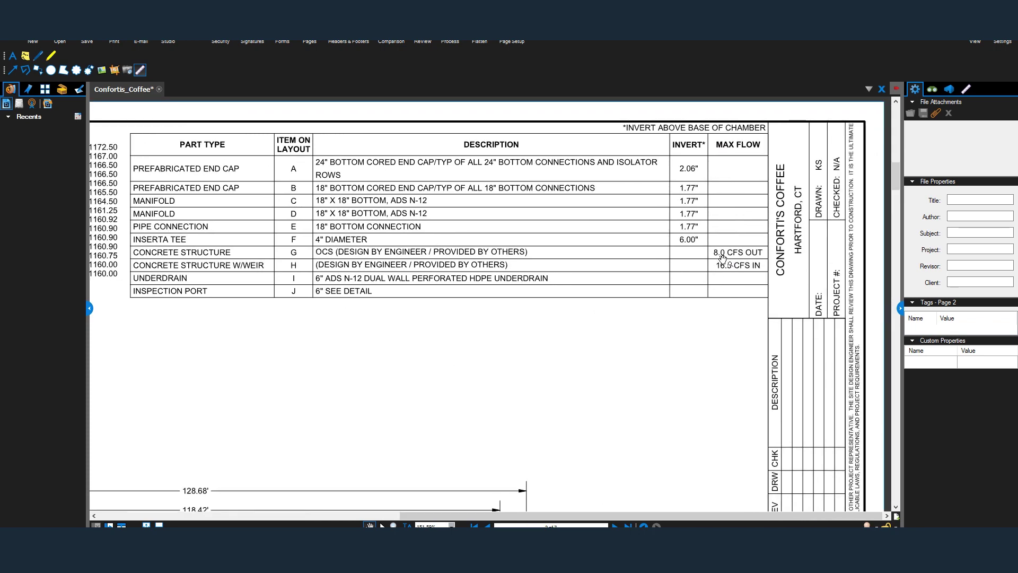
left_click_drag(341, 345, 705, 324)
left_click_drag(103, 135, 393, 236)
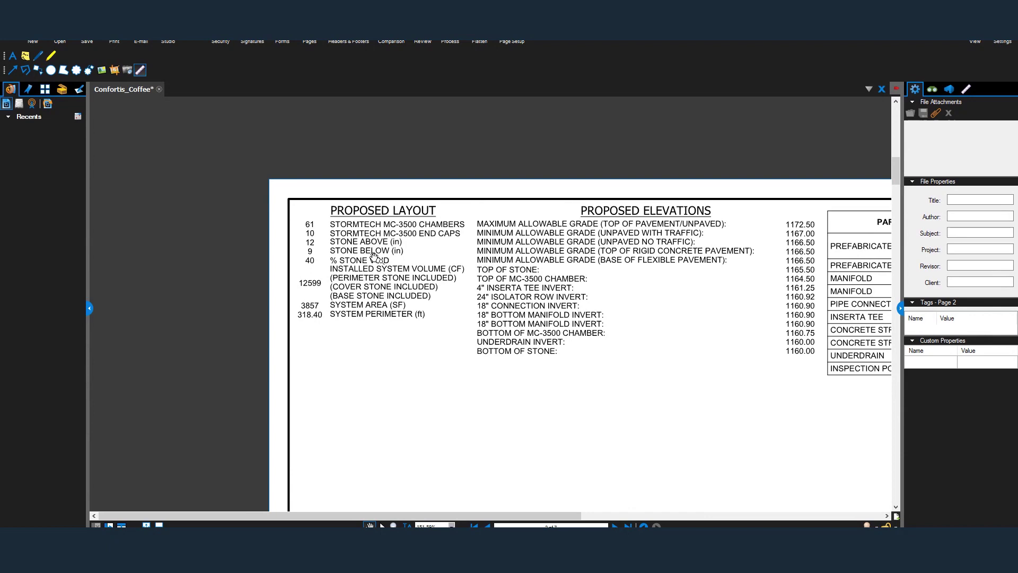
scroll(374, 268, "down", 3)
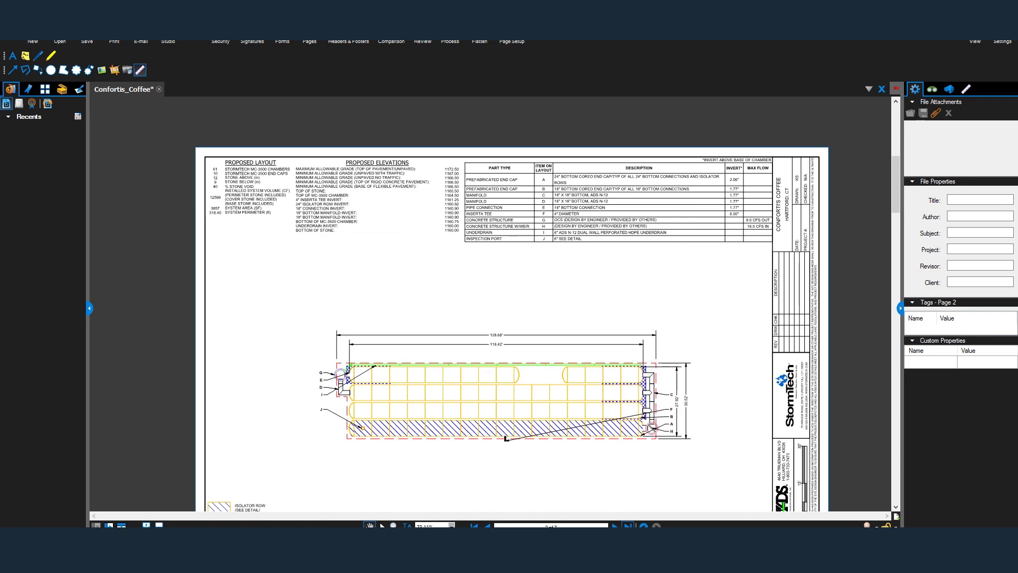
scroll(619, 510, "down", 2)
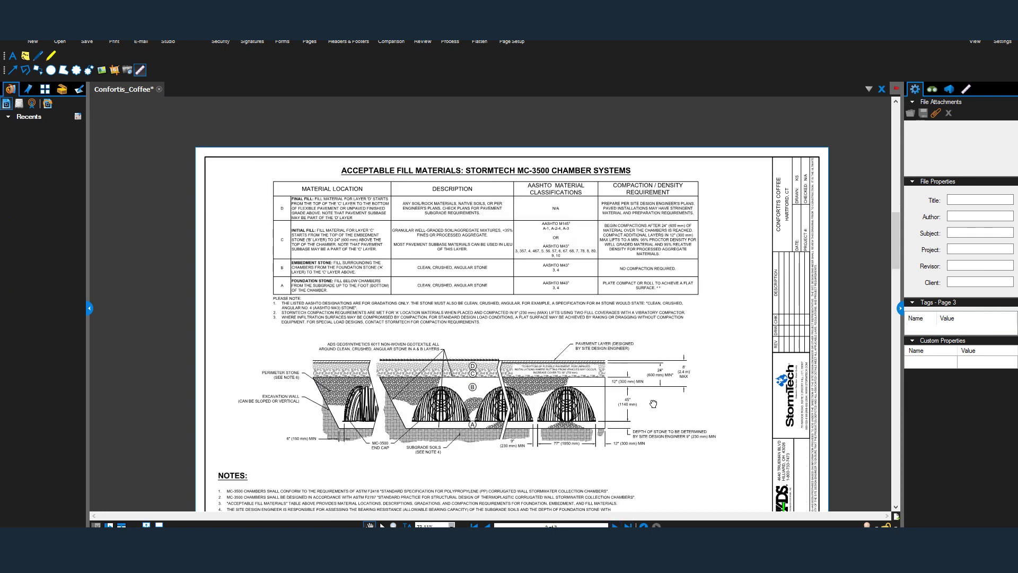
scroll(619, 510, "down", 2)
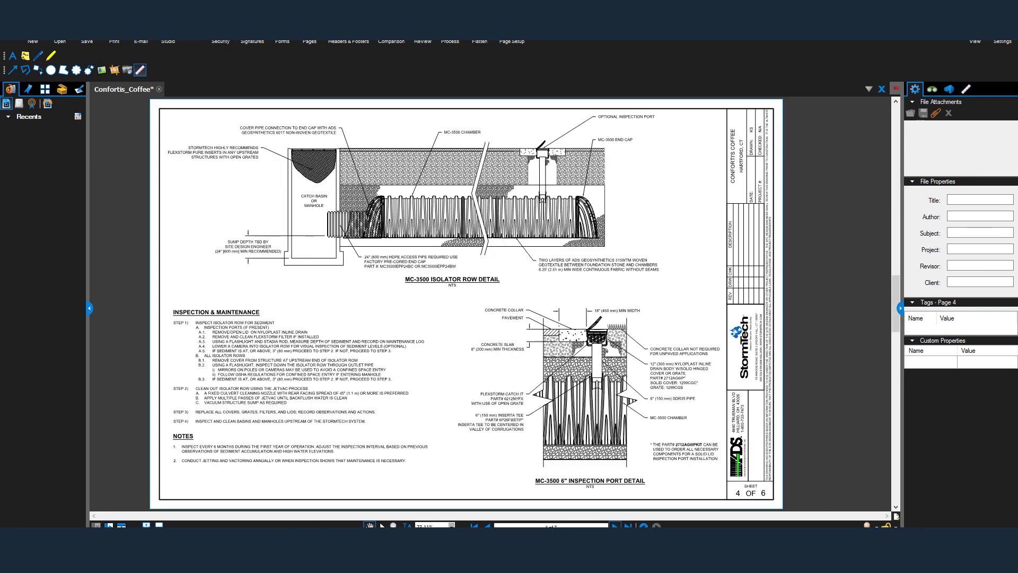
scroll(618, 510, "down", 2)
Advance to the final sheet and zoom in on the chamber bed overlay on the site plan
left_click(615, 525)
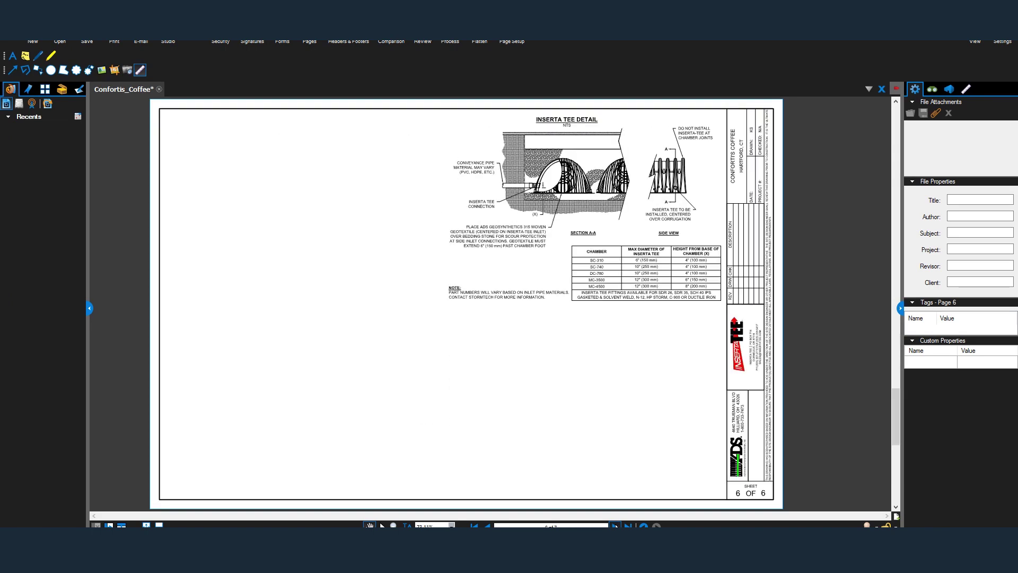
left_click(614, 525)
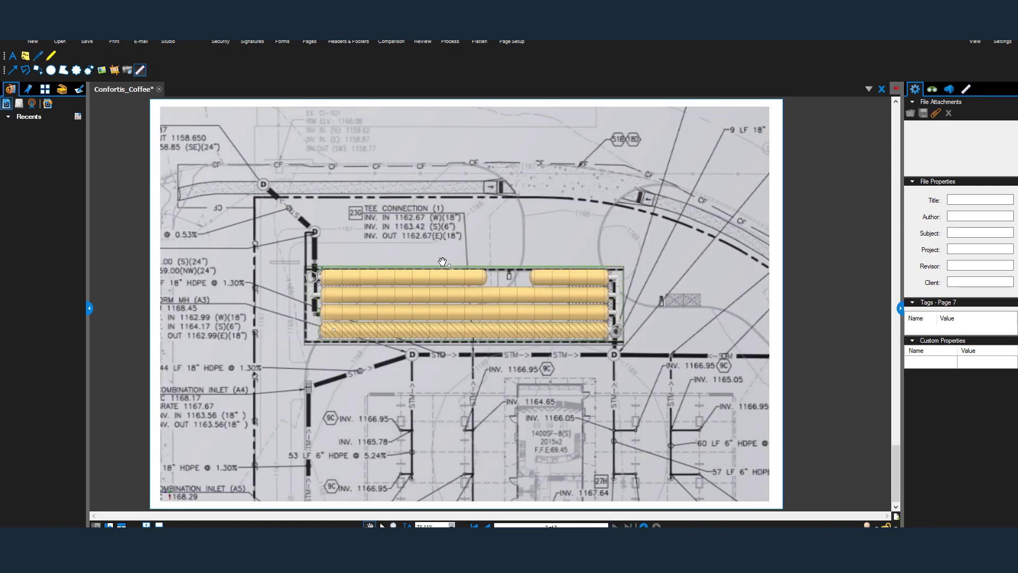
scroll(383, 240, "up", 1)
scroll(383, 240, "up", 2)
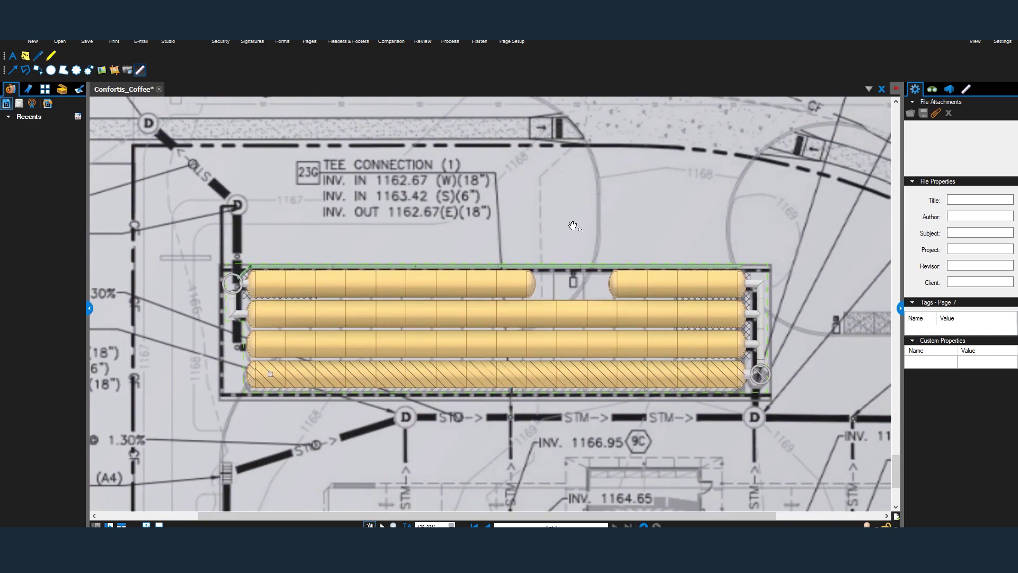
scroll(563, 221, "down", 1)
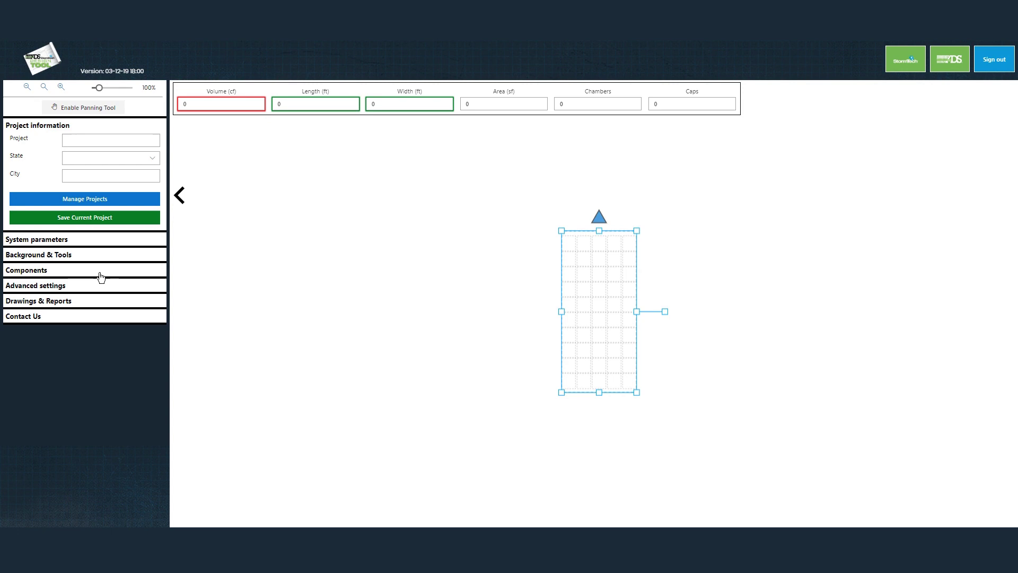
Load the latest saved Conforti's Coffee project (62 chambers, 10 caps, 12663.22 cf)
left_click(99, 200)
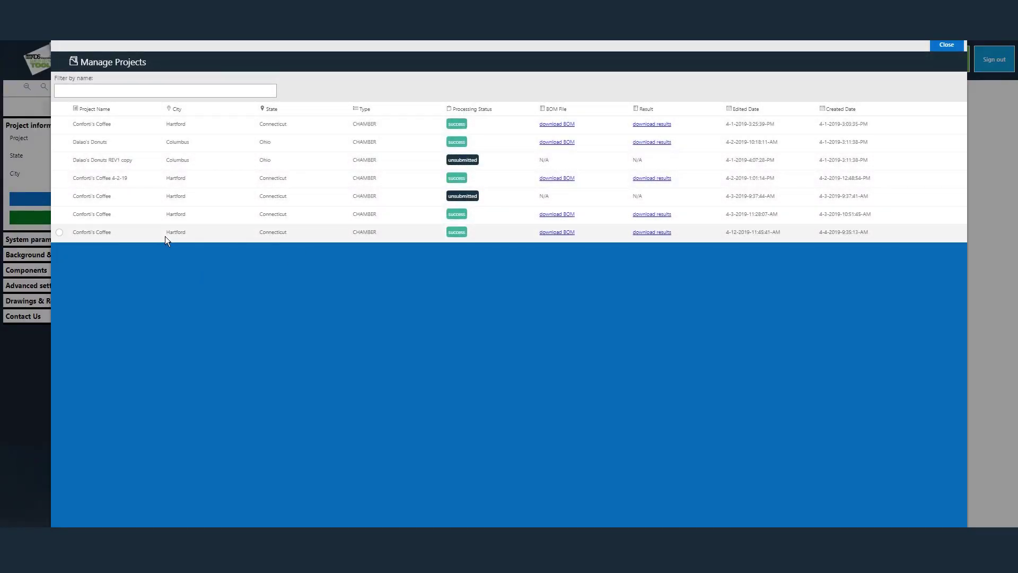
double_click(166, 234)
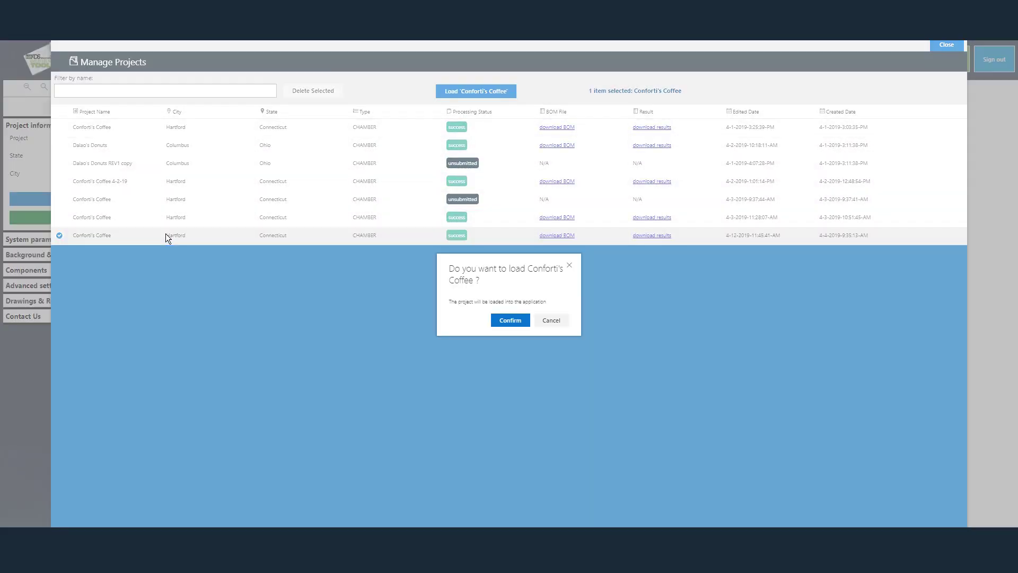
left_click(521, 325)
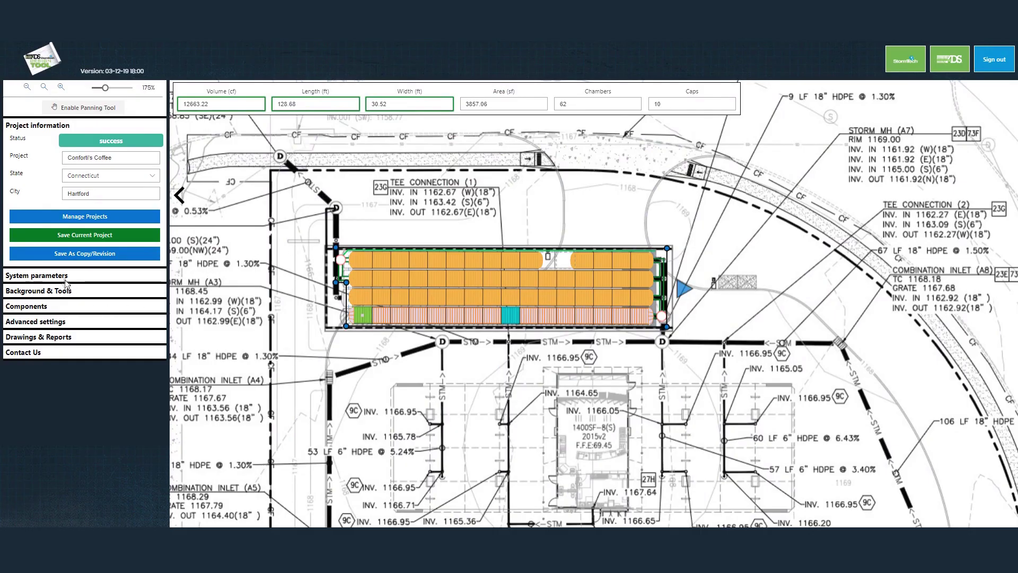
Enter 15400 cf as the required Storage Volume in System parameters
left_click(62, 276)
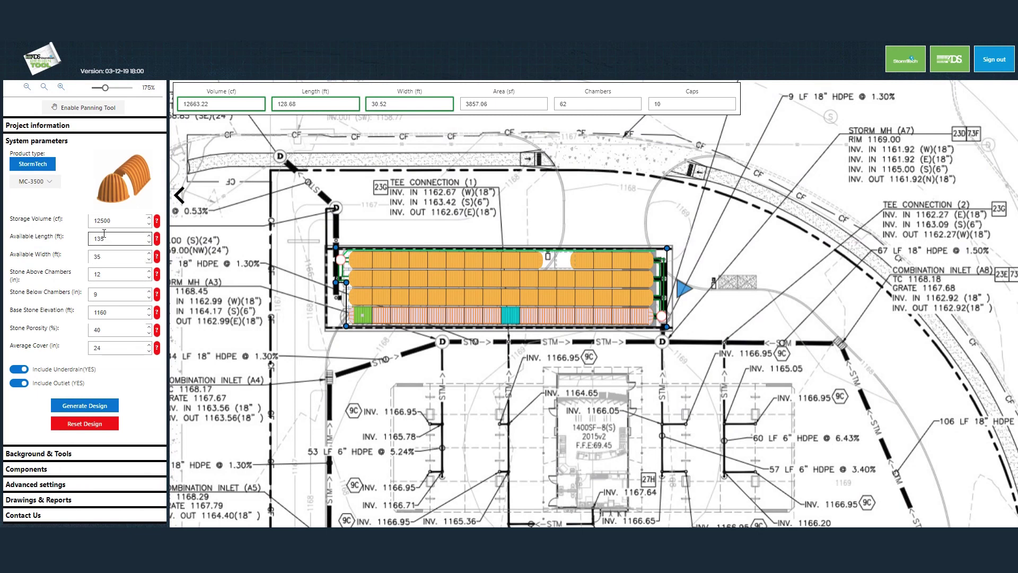
double_click(114, 220)
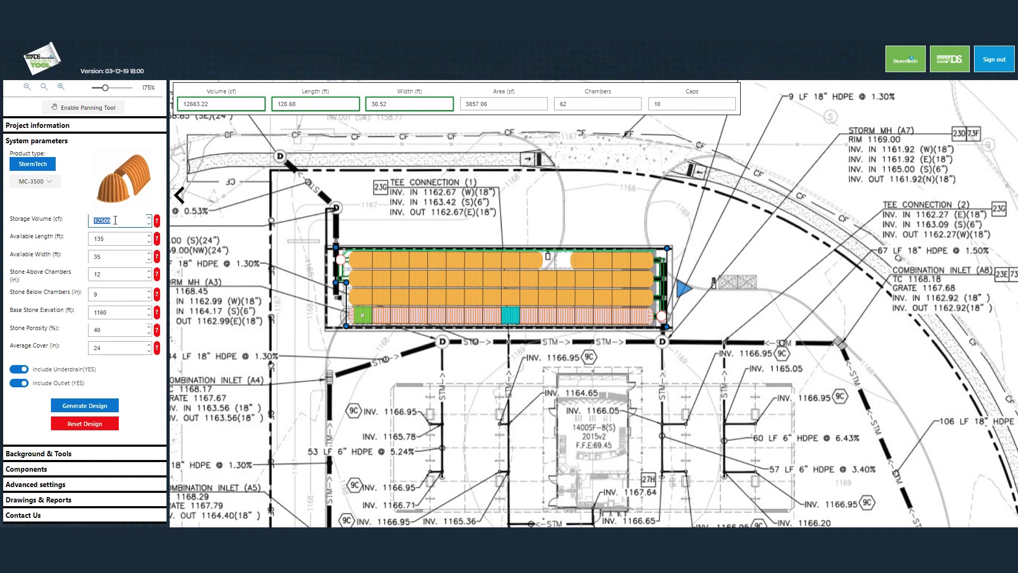
type("1")
double_click(115, 236)
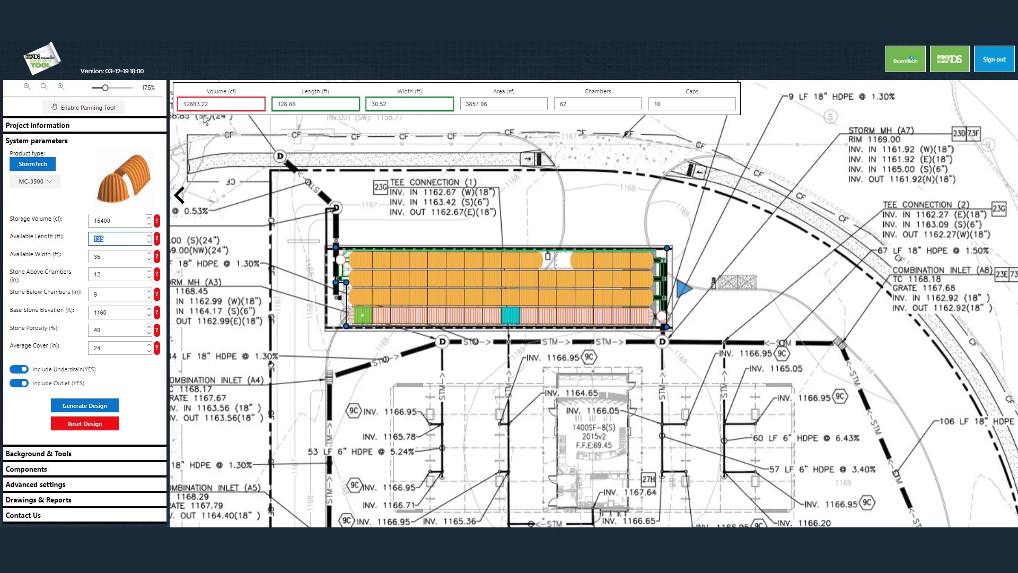
mouse_move(234, 104)
Stretch the chamber bed boundary up, left and down, and shift the layout up slightly
left_click(42, 470)
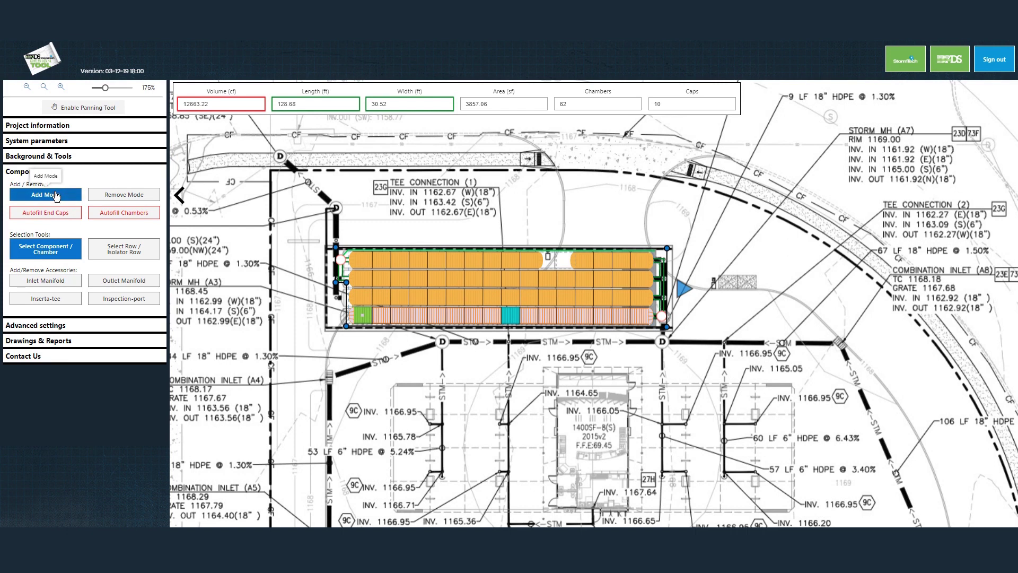
left_click(684, 289)
scroll(513, 261, "up", 3)
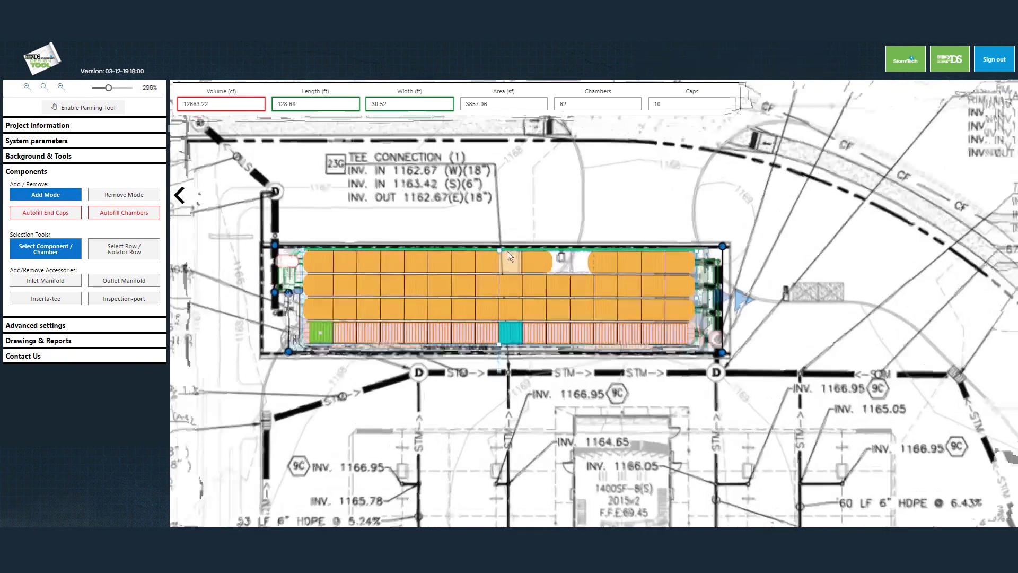
left_click_drag(499, 250, 497, 197)
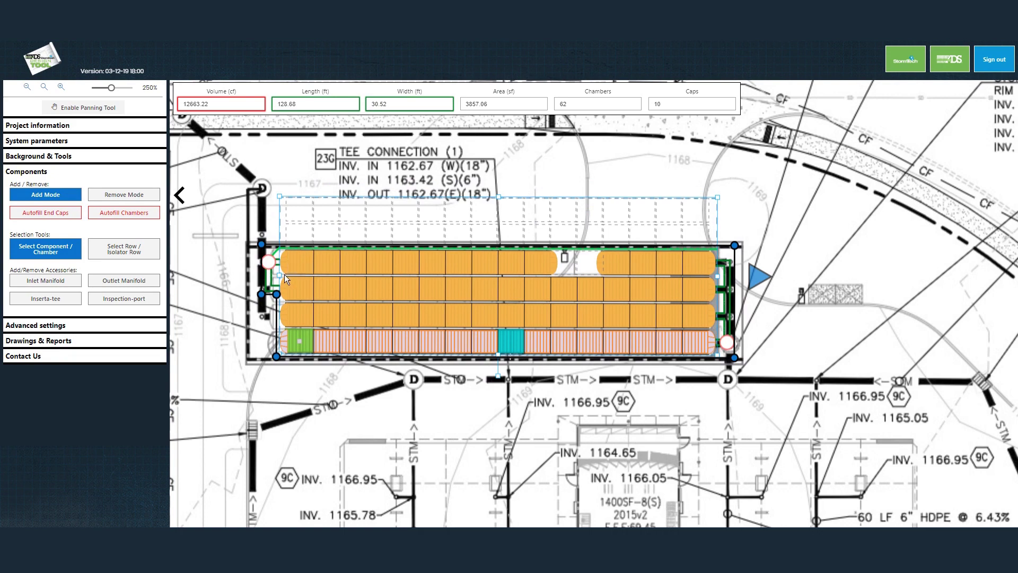
left_click_drag(279, 275, 200, 289)
scroll(252, 285, "down", 1)
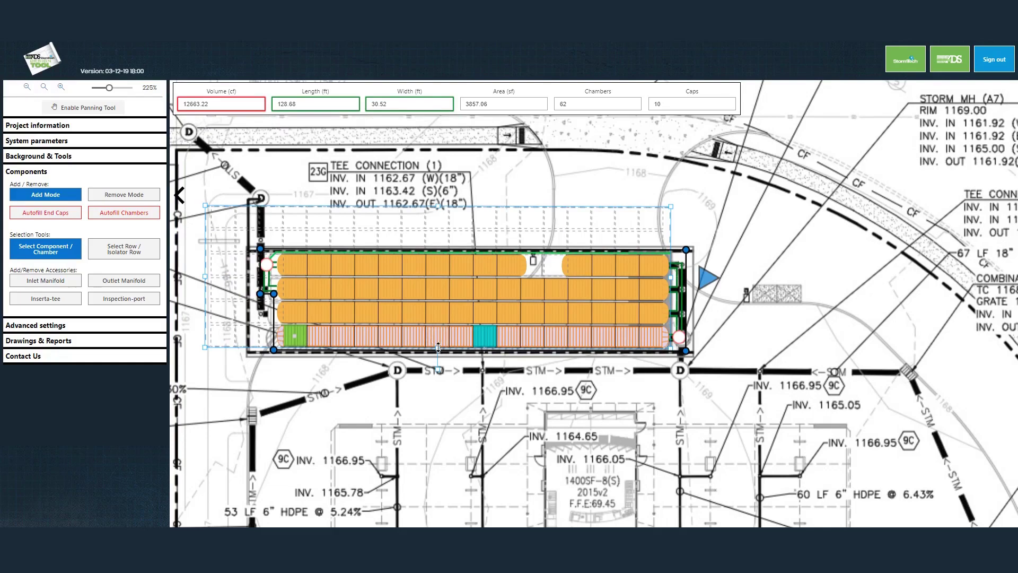
left_click_drag(438, 347, 438, 386)
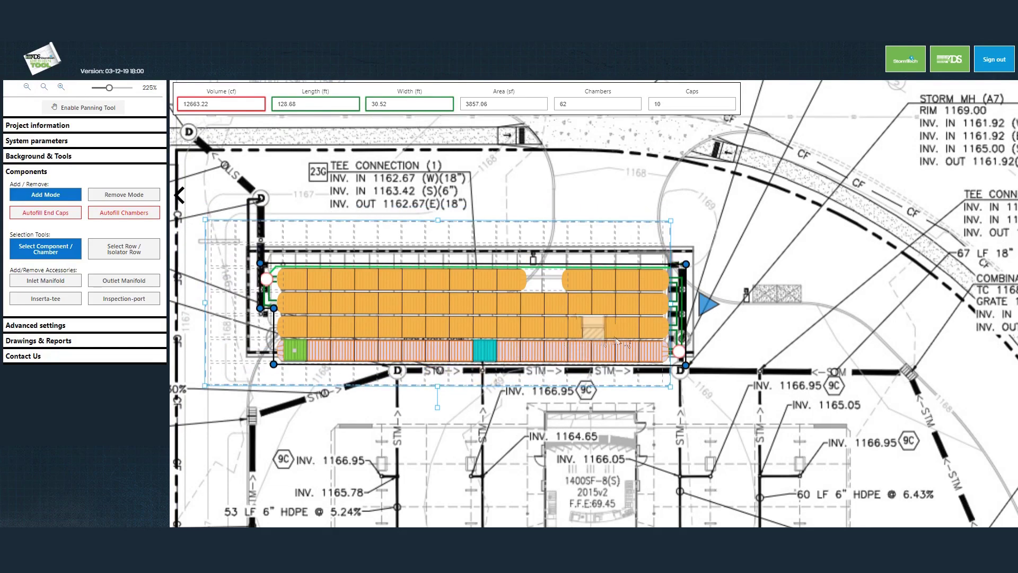
left_click_drag(714, 305, 714, 293)
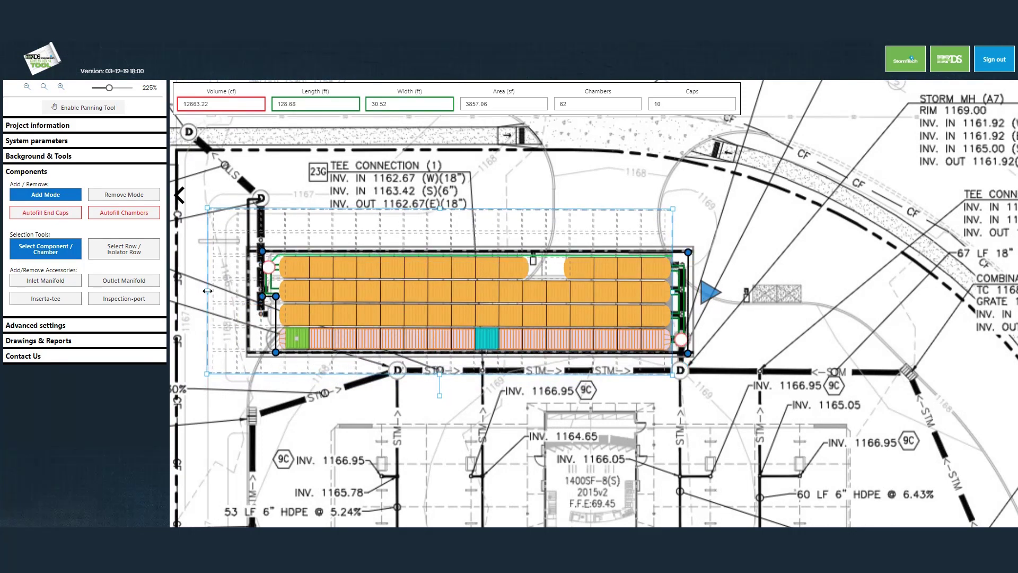
left_click_drag(207, 291, 181, 298)
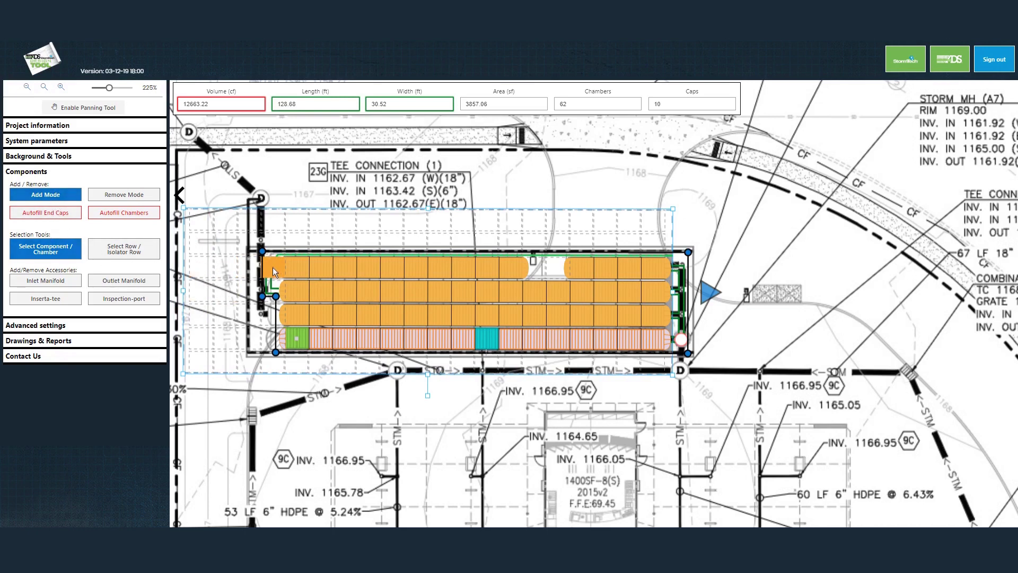
Extend the existing chamber rows leftward by adding chambers at their left ends
left_click(273, 267)
left_click(273, 288)
left_click(271, 316)
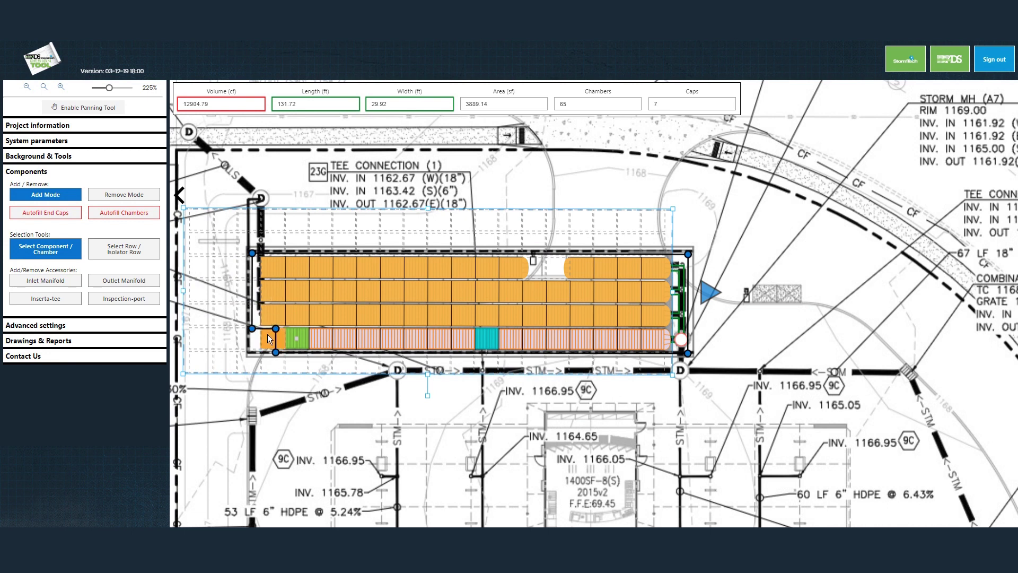
left_click(267, 335)
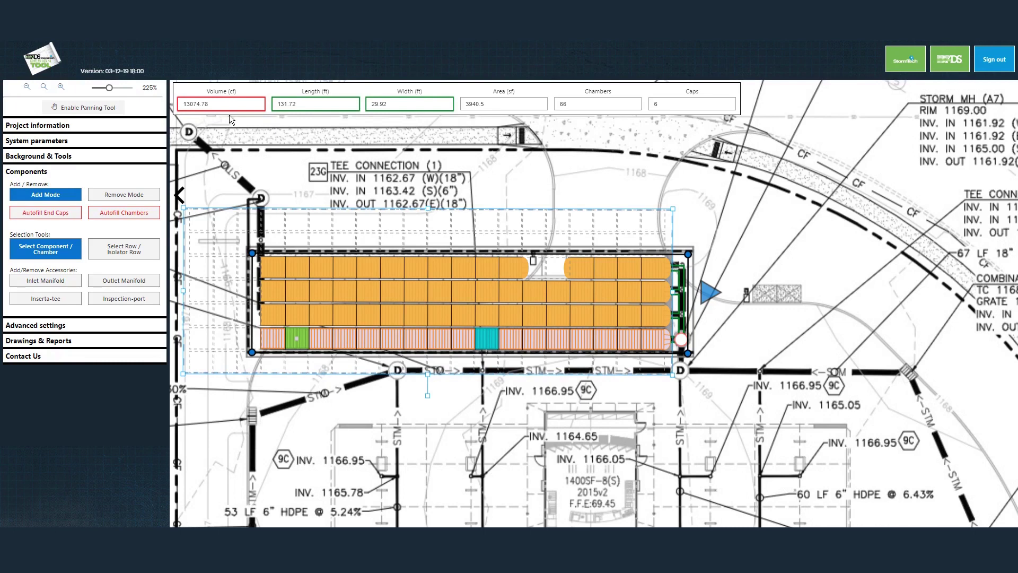
mouse_move(219, 108)
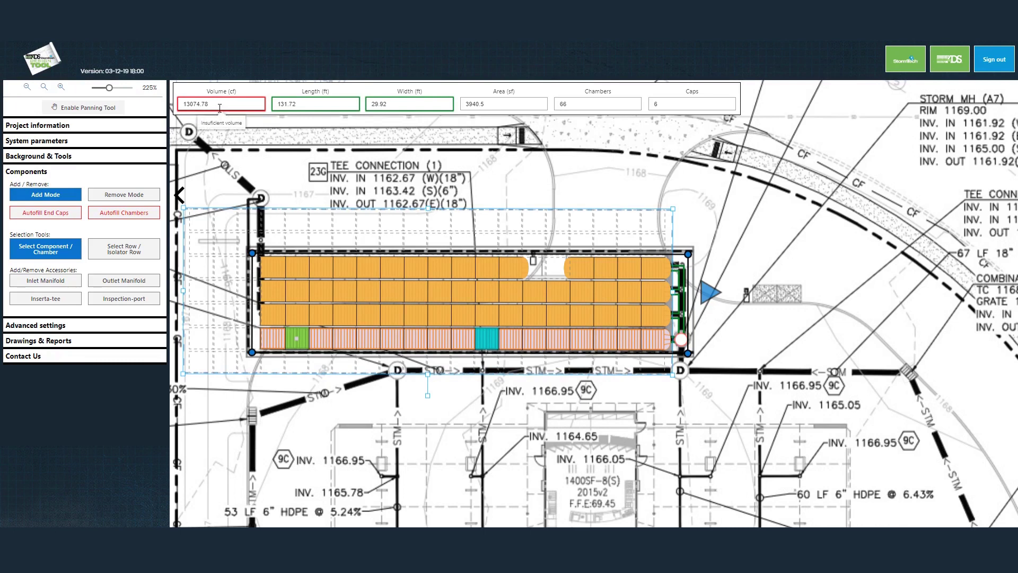
left_click(250, 265)
left_click(249, 294)
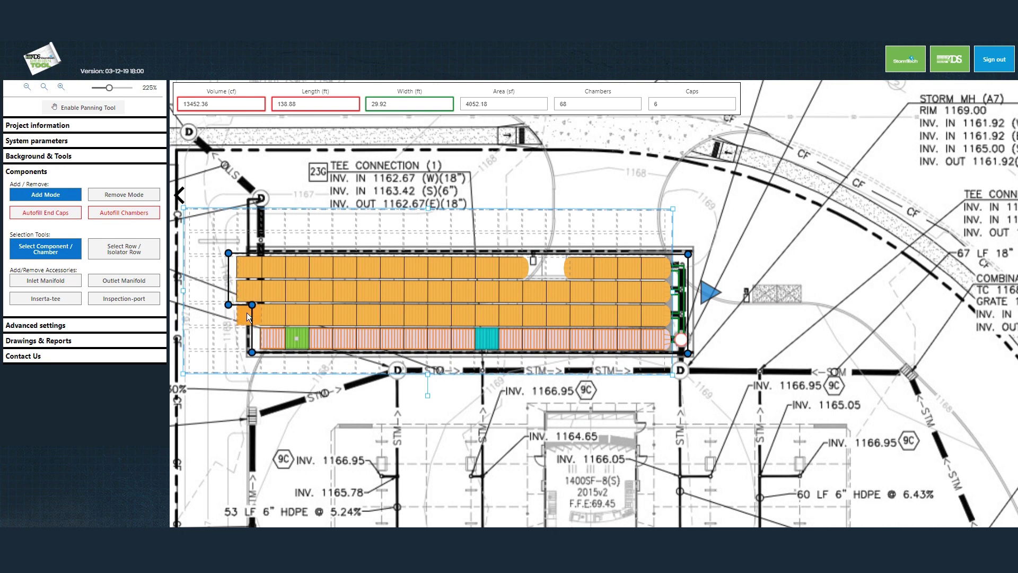
left_click(246, 315)
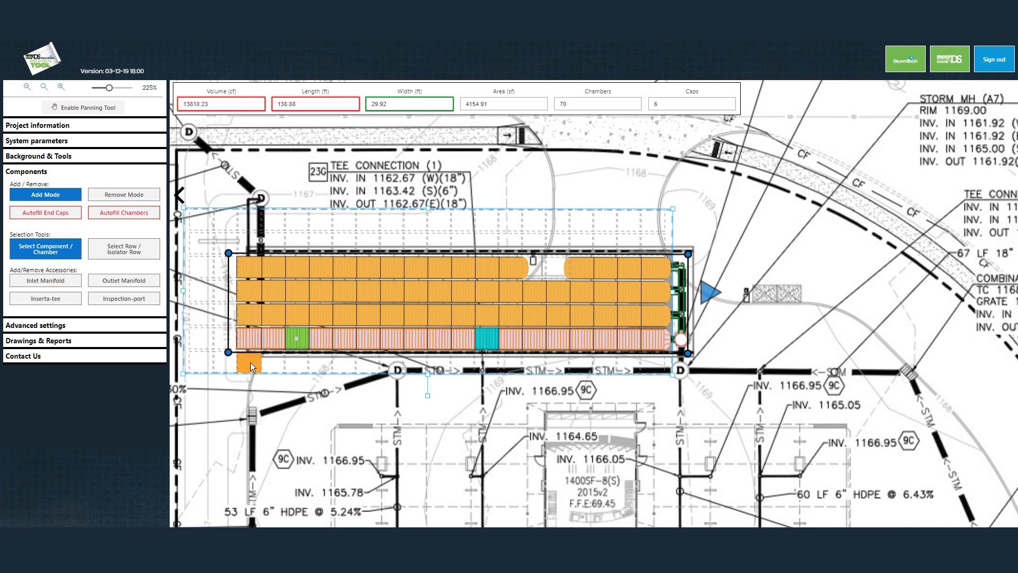
Add a four-chamber row and a two-chamber row below the layout, reaching 76 chambers
left_click(250, 363)
left_click(275, 368)
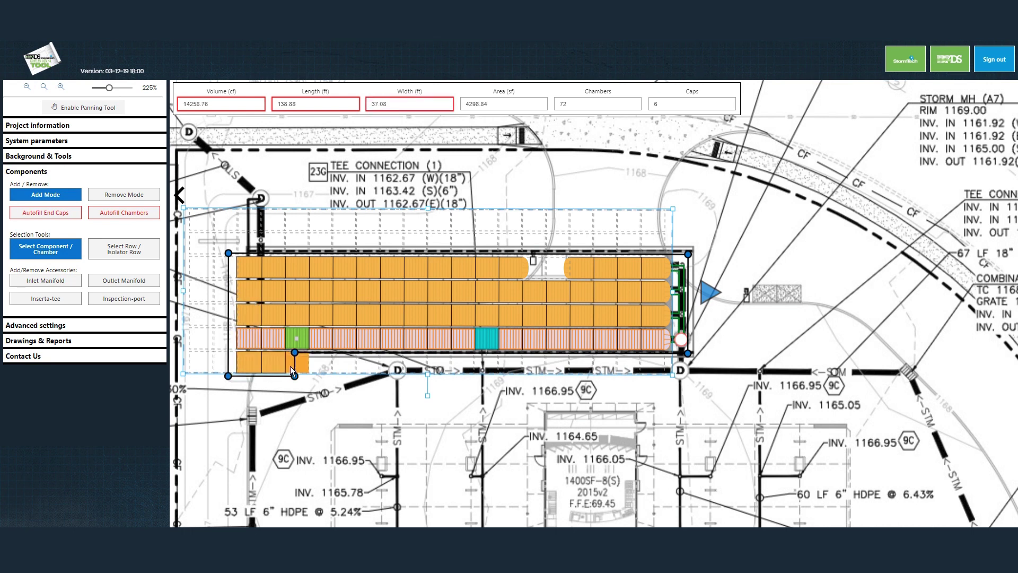
left_click(298, 368)
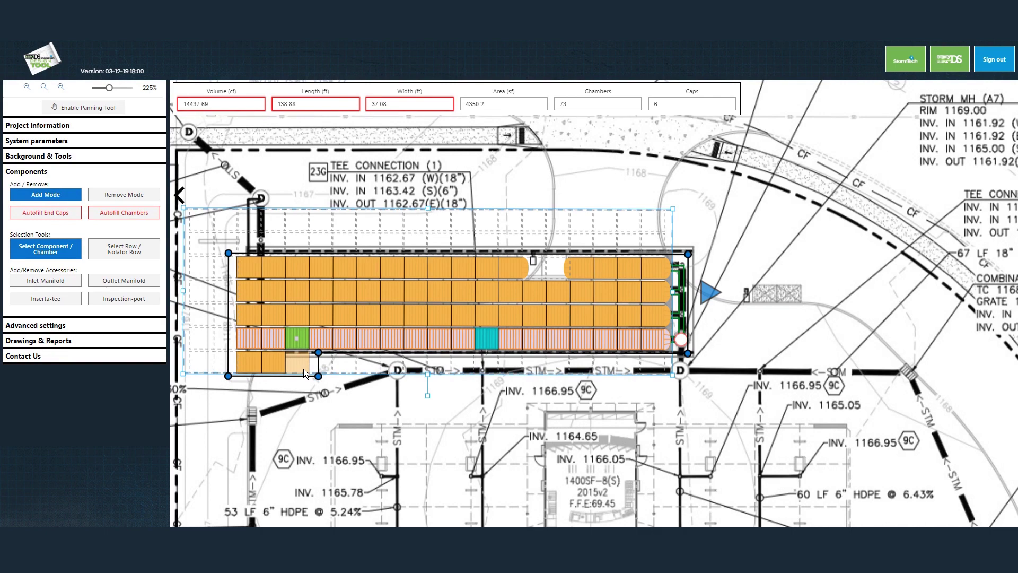
left_click(275, 373)
left_click(249, 387)
left_click(273, 387)
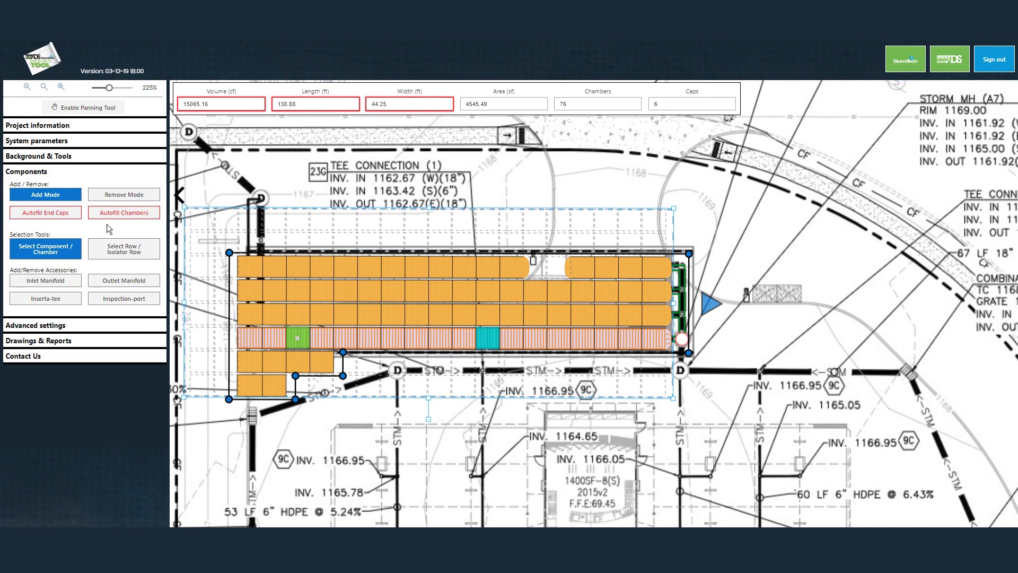
Autofill end caps and place an outlet manifold at the top row's left end, reaching 15443.71 cf
left_click(60, 215)
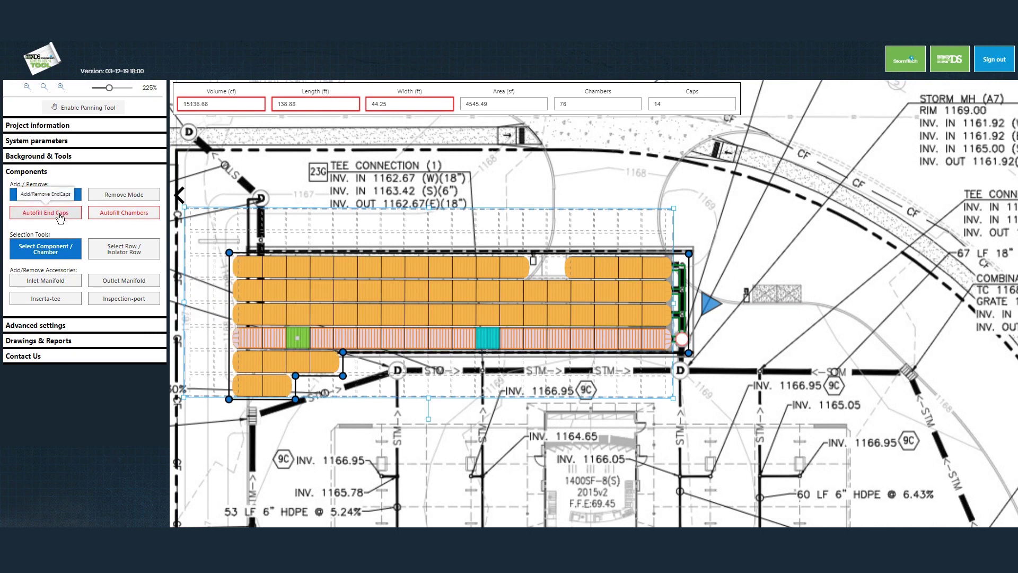
left_click(105, 283)
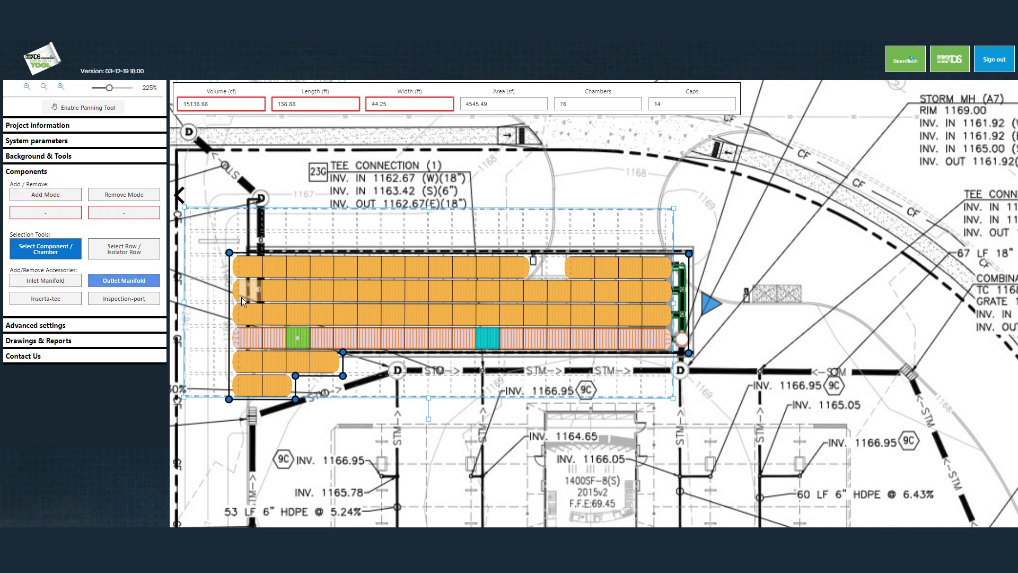
left_click(250, 268)
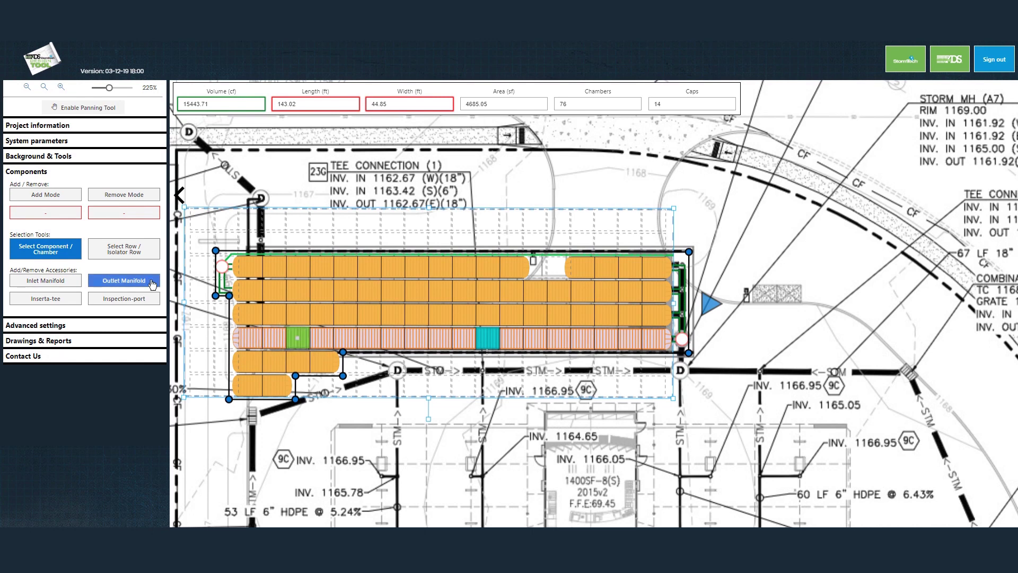
Place the inspection port on the isolator row's left-end chamber
left_click(107, 300)
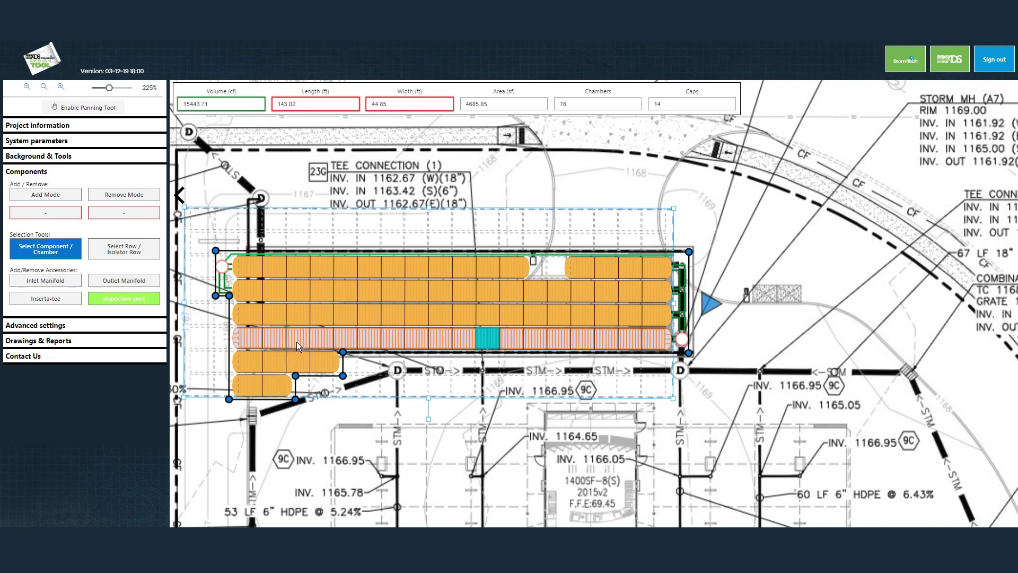
left_click(250, 336)
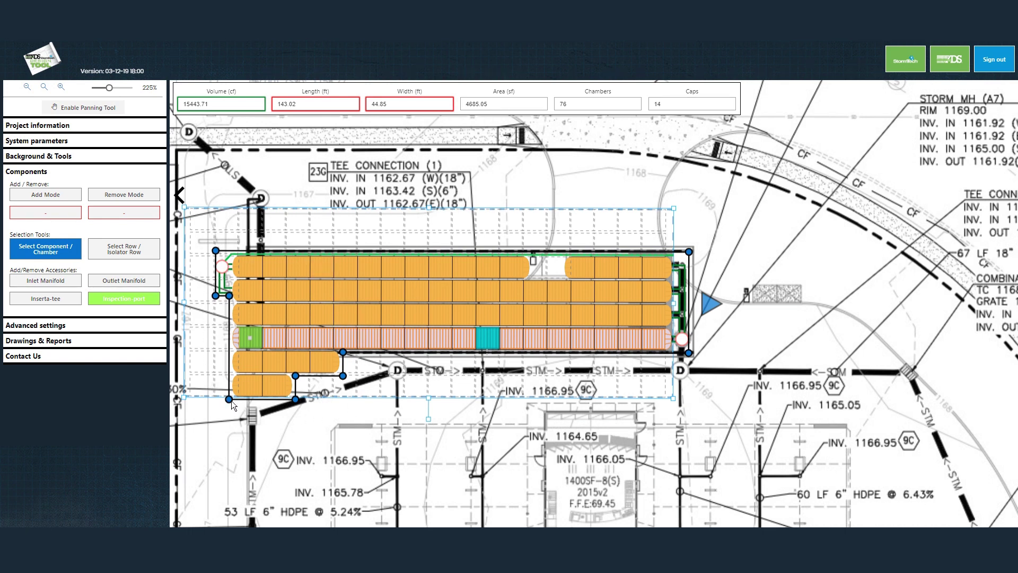
left_click(243, 339)
left_click(65, 127)
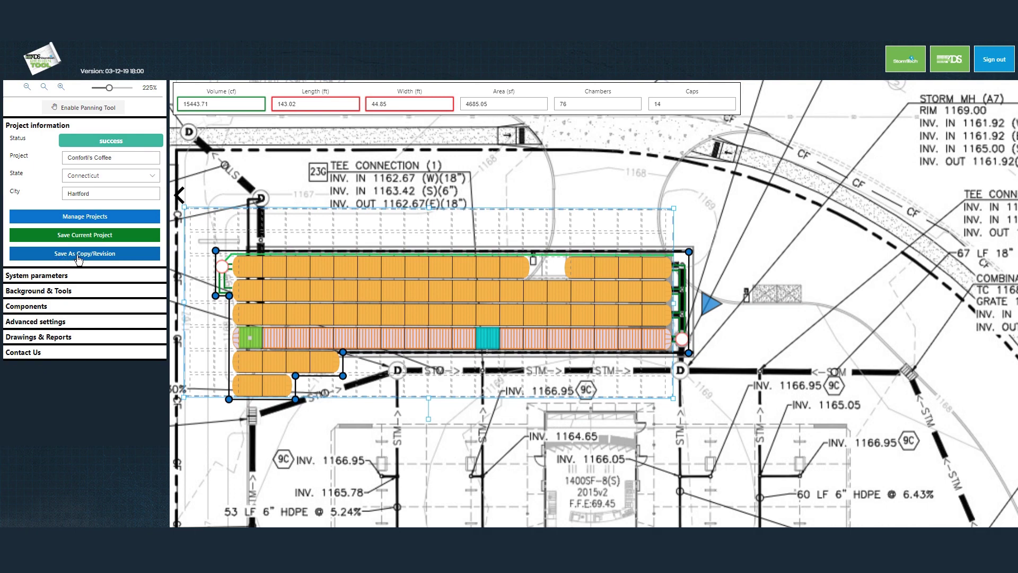
Save the 76-chamber, 15443.71 cf layout as the new project Conforti's Coffee copy
left_click(78, 260)
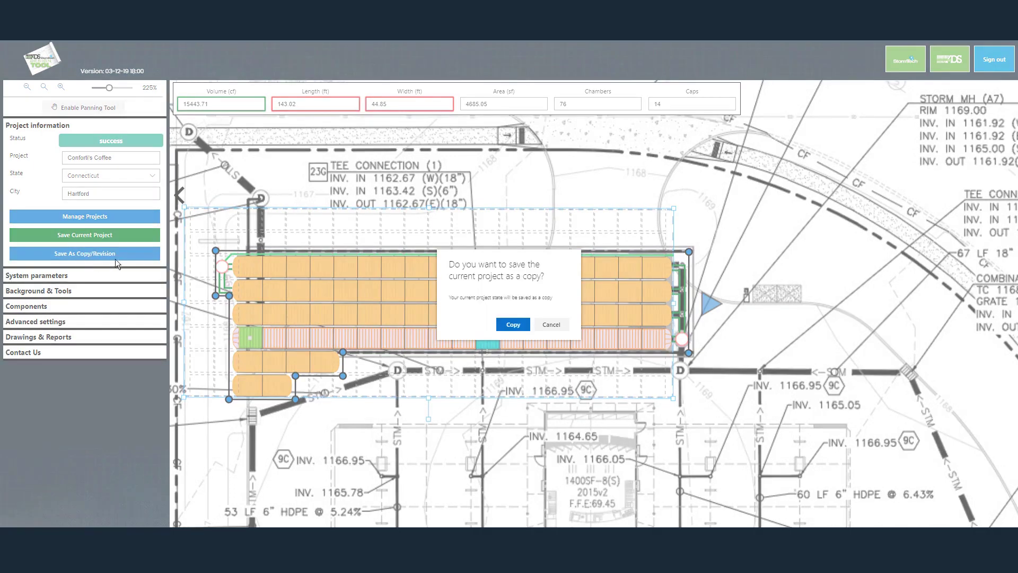
left_click(510, 330)
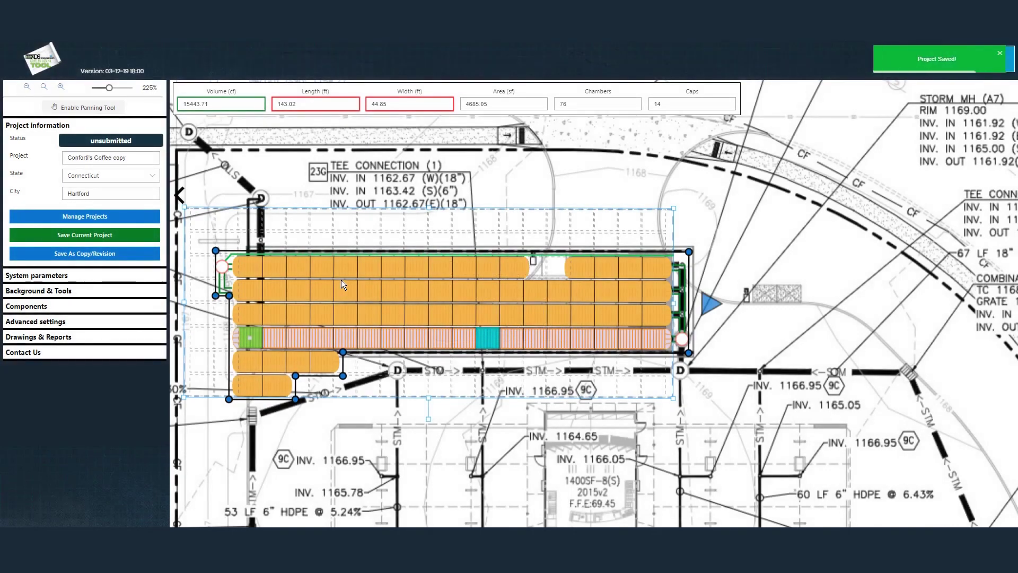
Request emailed drawings and reports for the Conforti's Coffee copy design from Drawings & Reports
left_click(106, 337)
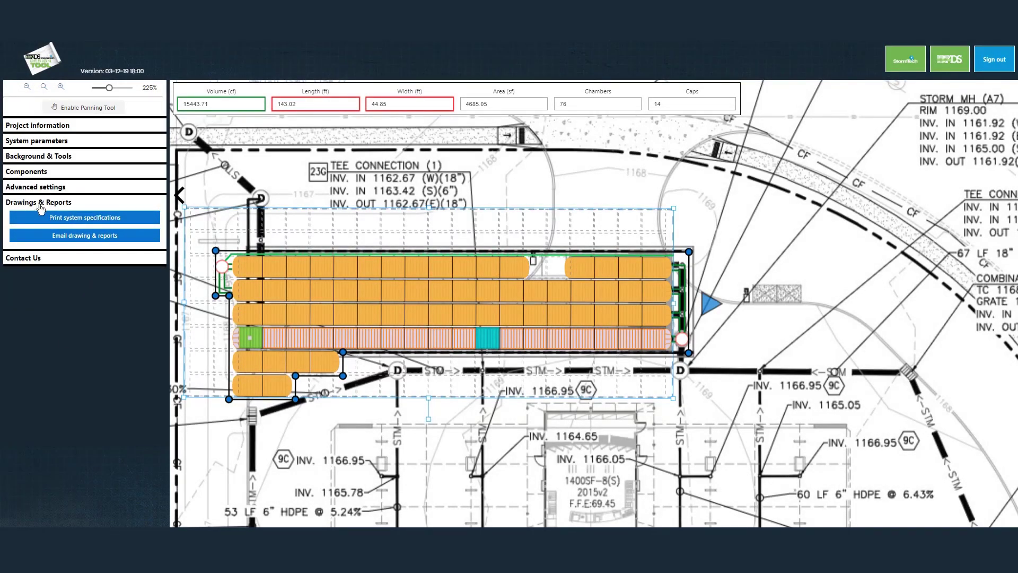
left_click(74, 237)
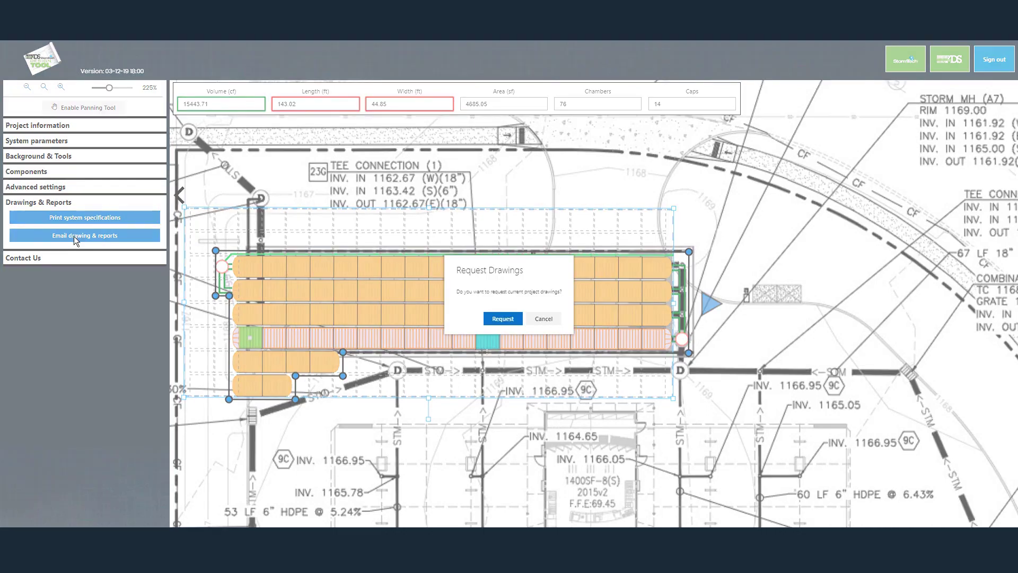
left_click(501, 319)
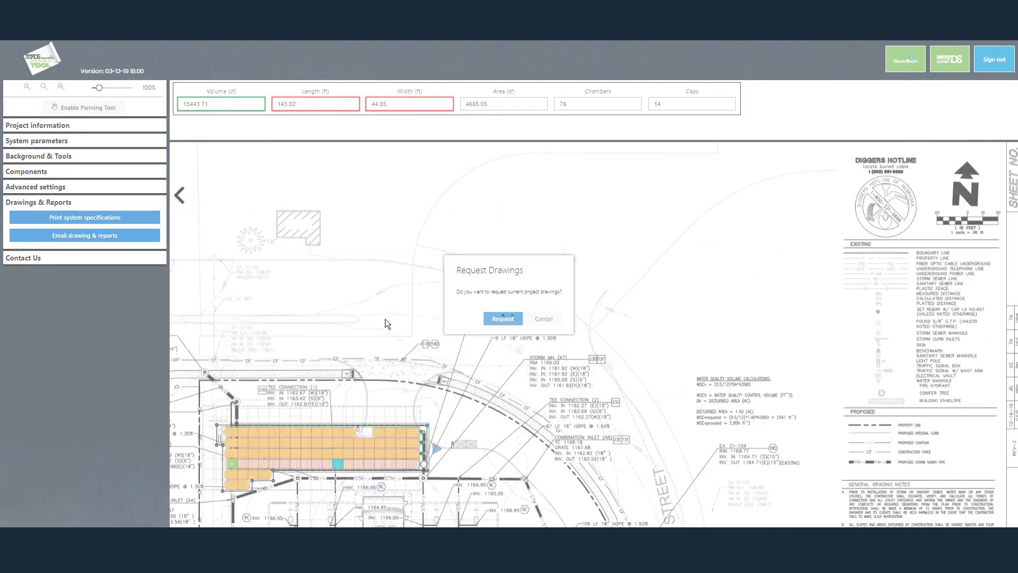